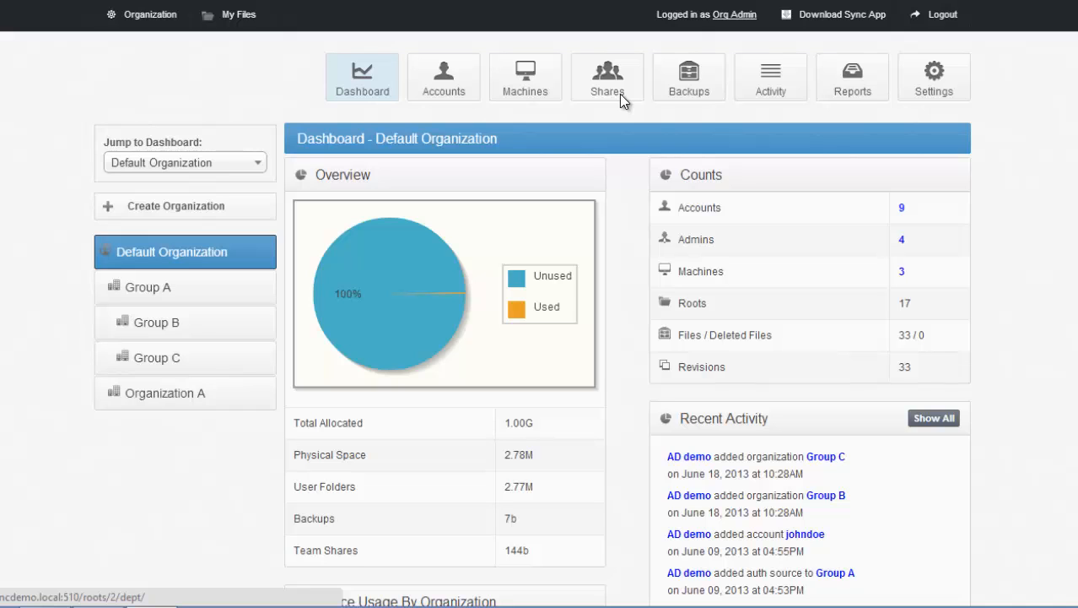
Step: Open the personal files in the web portal and the local Sync folder, placing its window over the web page
{"action": "left_click", "coordinate": [242, 30]}
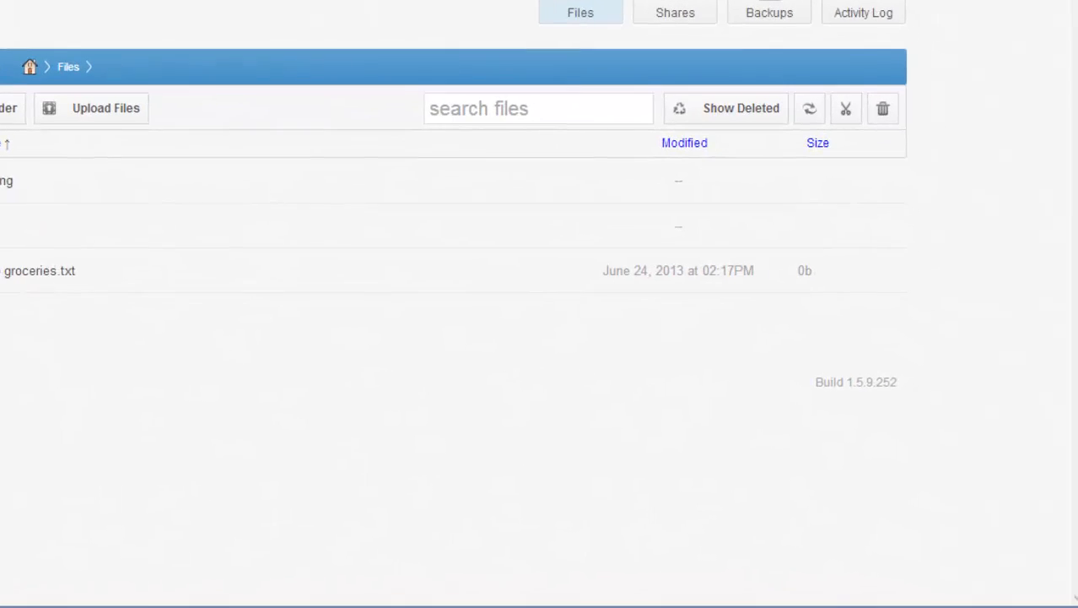
{"action": "right_click", "coordinate": [829, 592]}
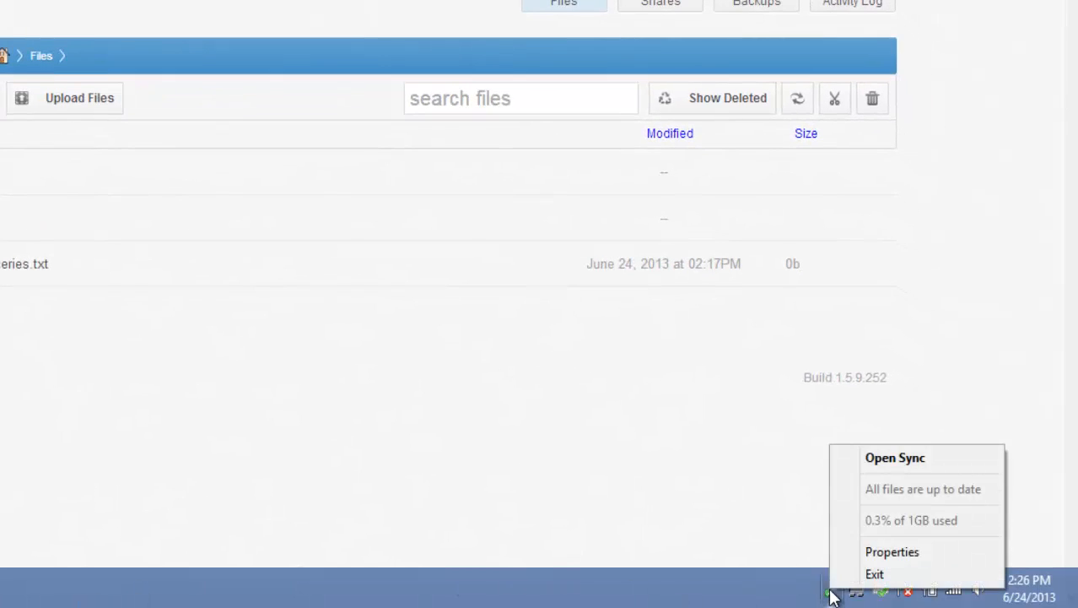
{"action": "left_click", "coordinate": [858, 462]}
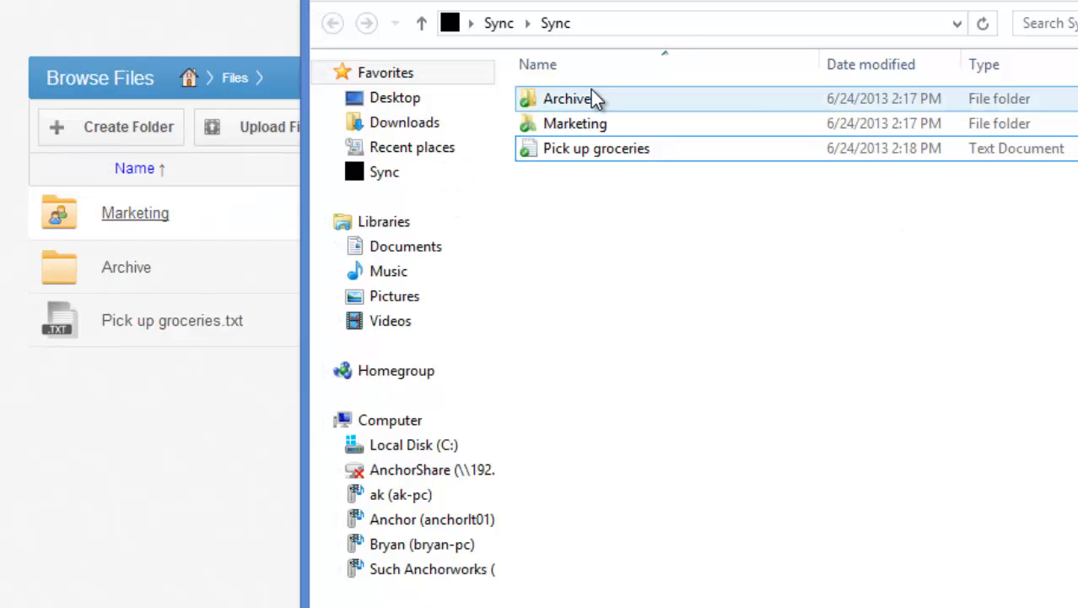
{"action": "left_click_drag", "start_coordinate": [506, 1], "coordinate": [250, 0]}
Step: Create a text document named "Run an errand" in the local Sync folder
{"action": "right_click", "coordinate": [390, 209]}
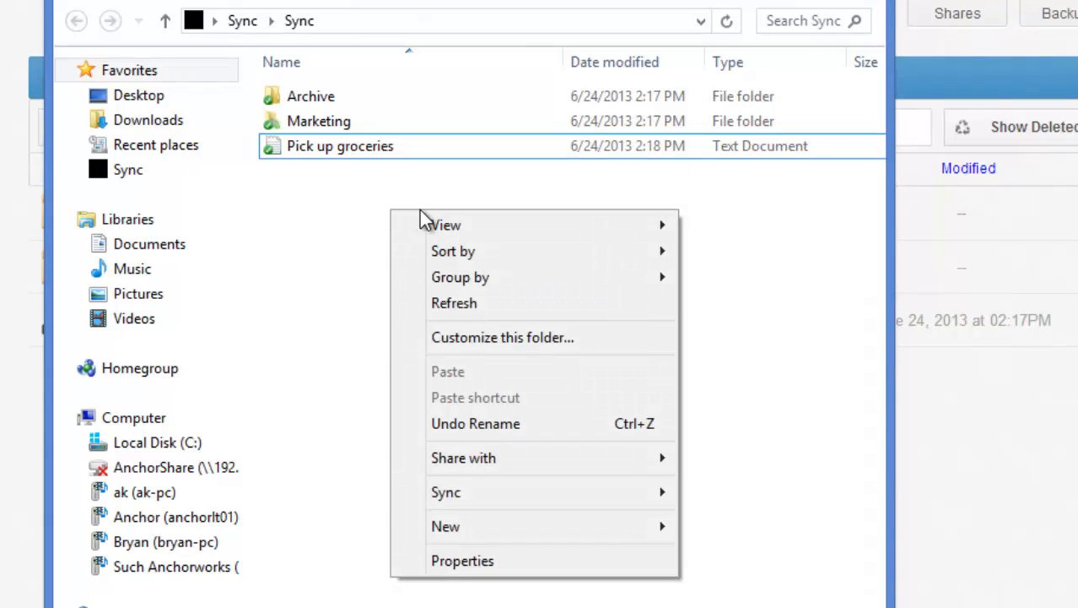
{"action": "mouse_move", "coordinate": [454, 538]}
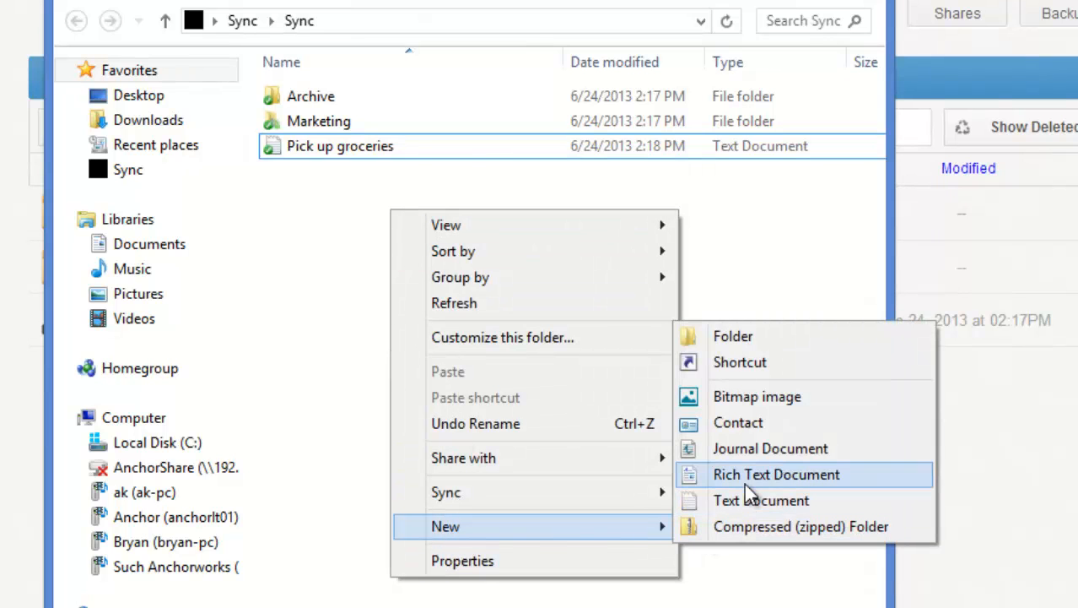
{"action": "left_click", "coordinate": [748, 495]}
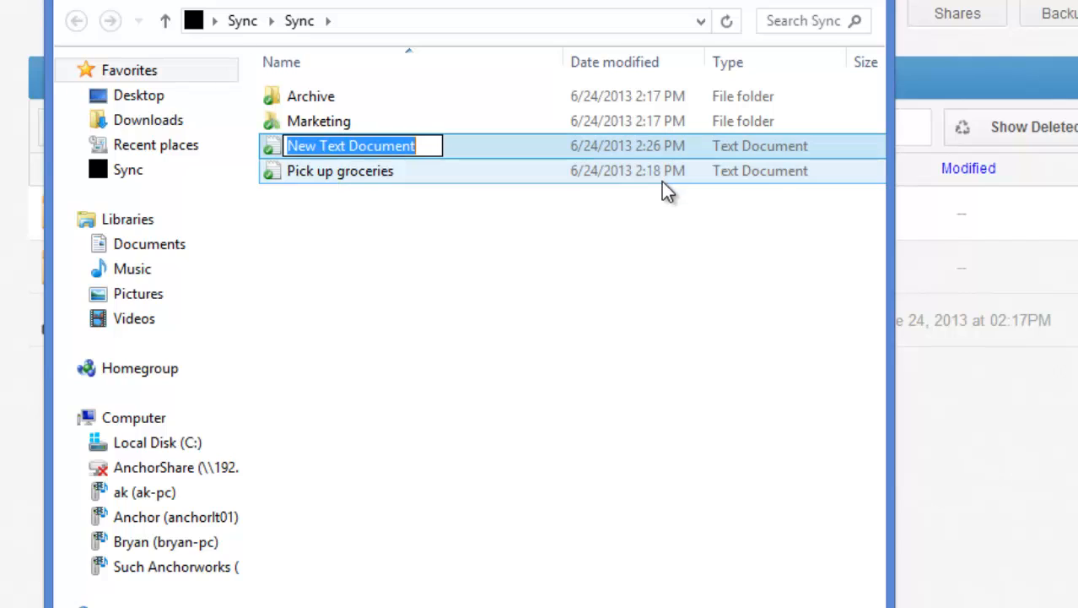
{"action": "key", "text": "BackSpace"}
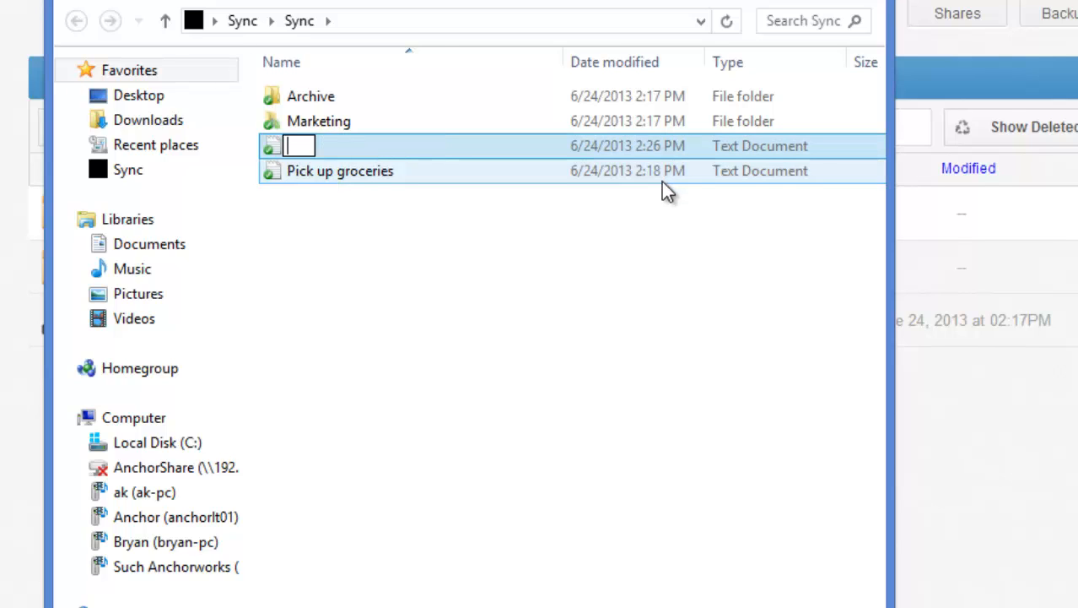
{"action": "type", "text": "Run s"}
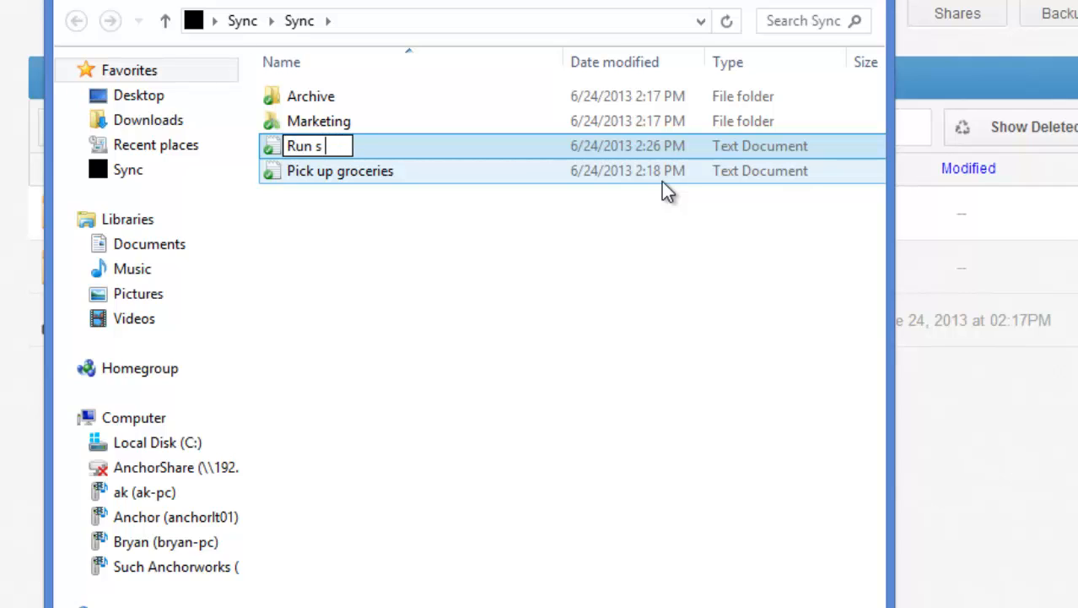
{"action": "key", "text": "BackSpace"}
{"action": "type", "text": "an errand"}
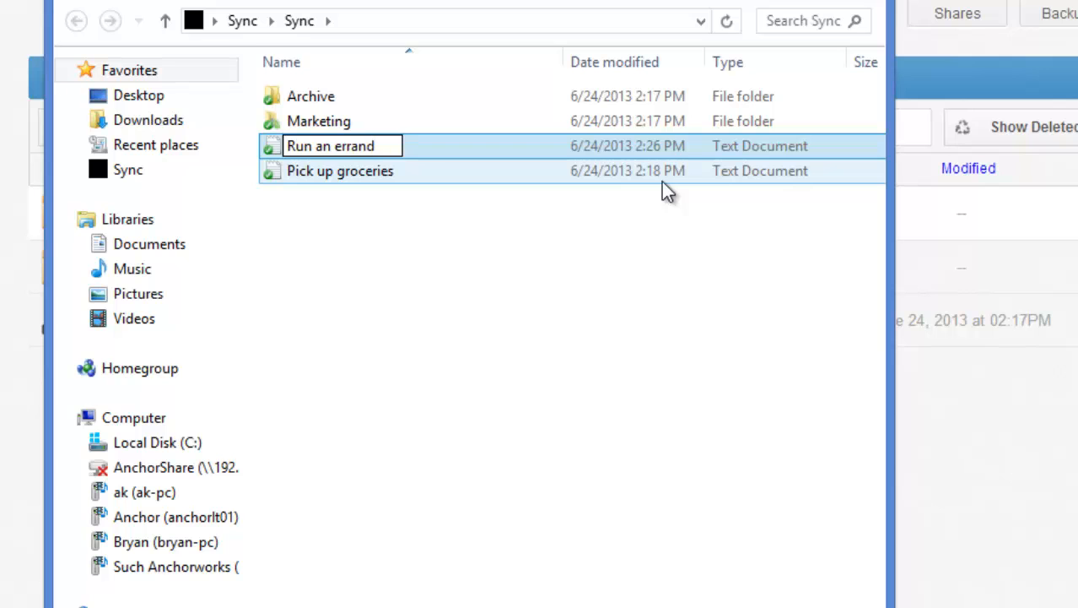
{"action": "key", "text": "Return"}
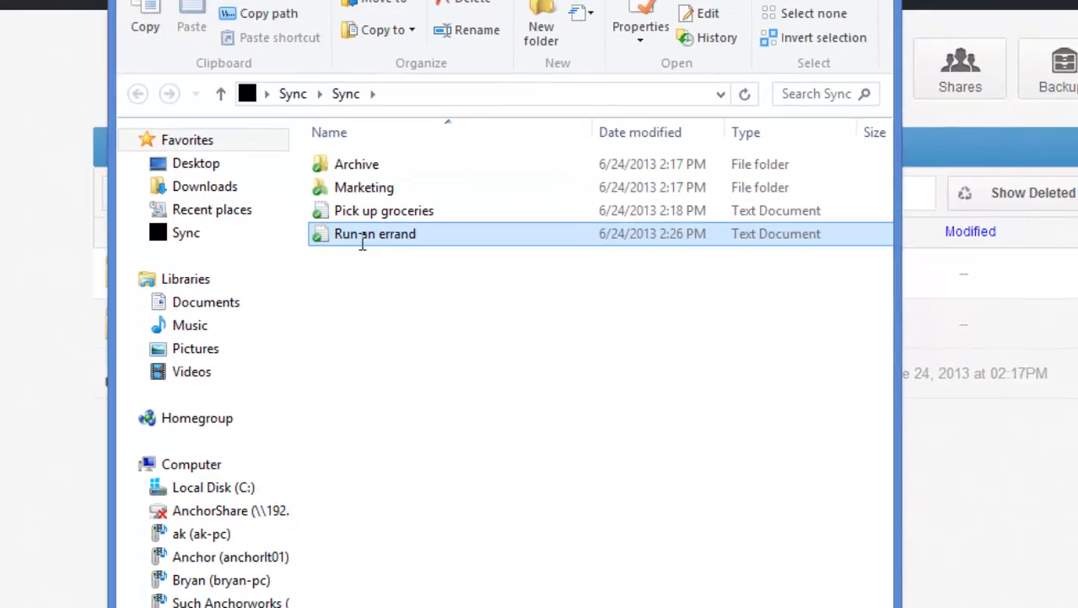
Step: Write "Take dog to park" and, after a blank line, "Dont forget to pick up laundry" in the Run an errand document, save it and close it
{"action": "double_click", "coordinate": [316, 175]}
{"action": "type", "text": "Take "}
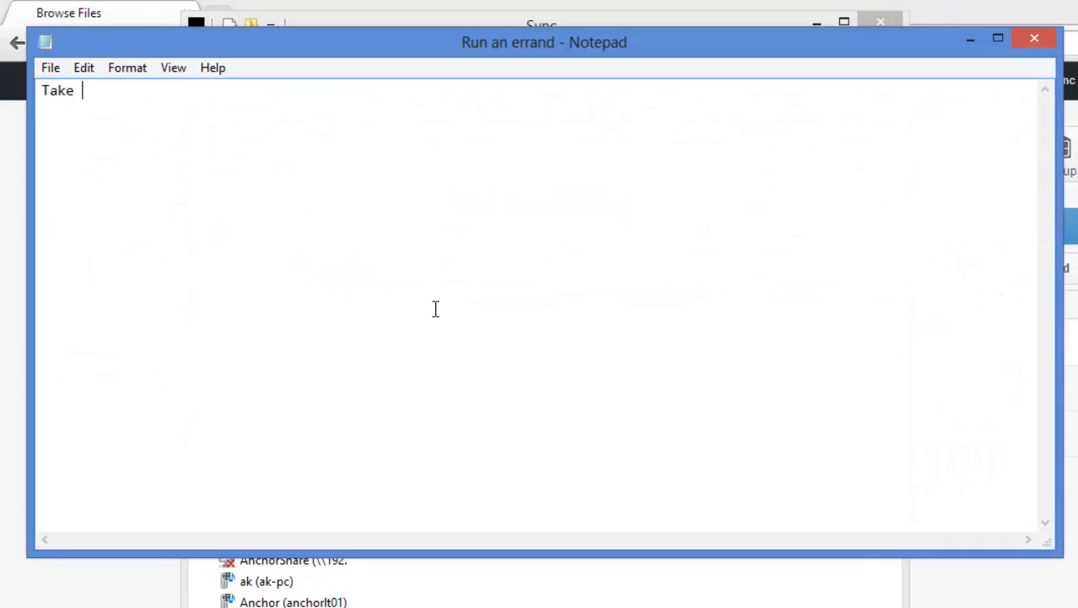
{"action": "type", "text": "dog to park"}
{"action": "key", "text": "Return"}
{"action": "key", "text": "Return"}
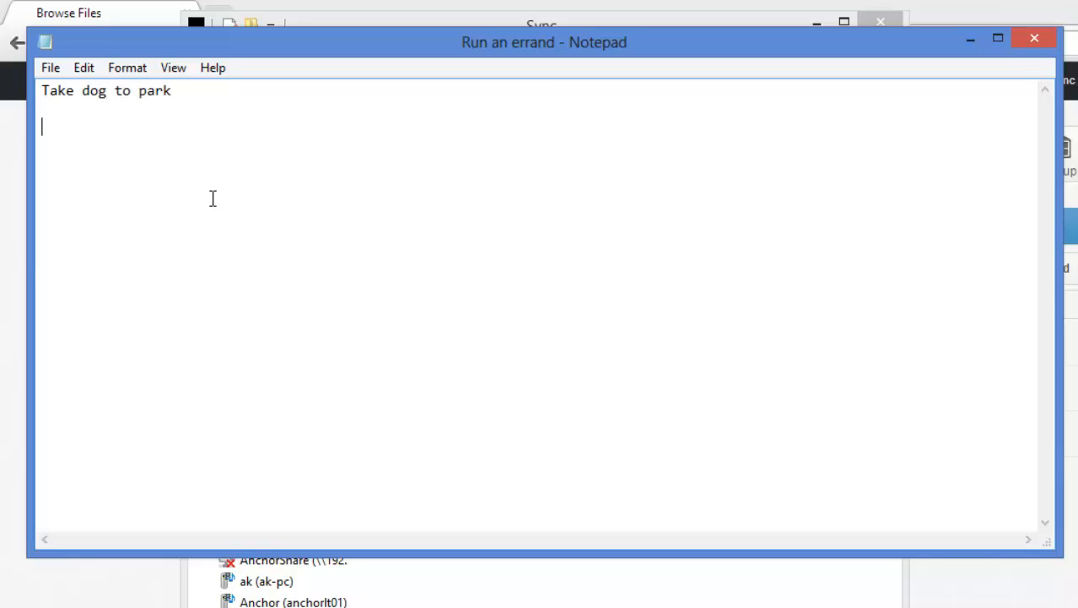
{"action": "type", "text": "Dont forget to p"}
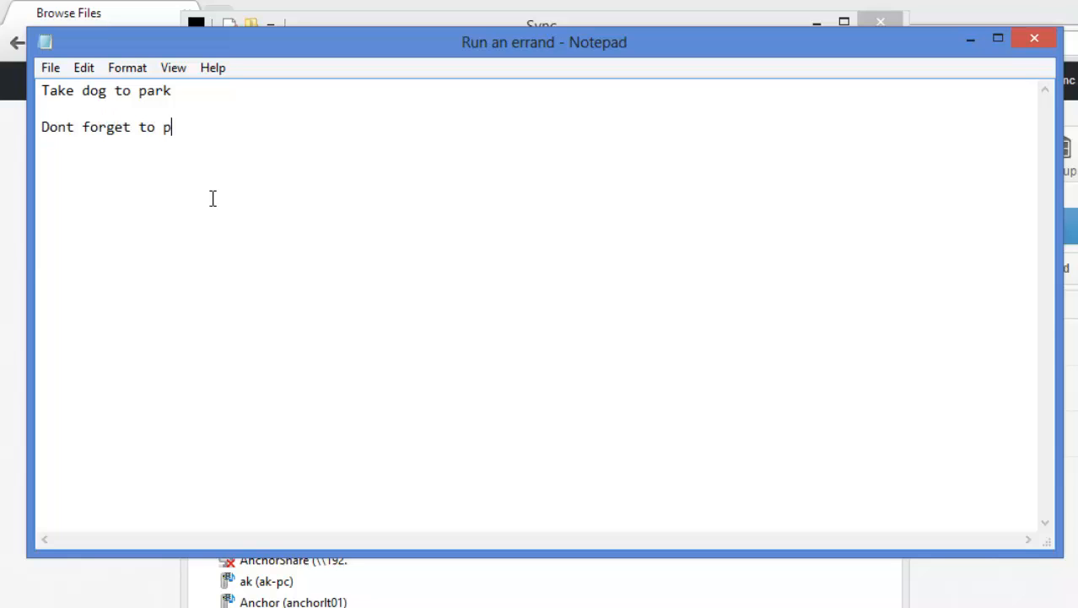
{"action": "type", "text": "ick up laundry"}
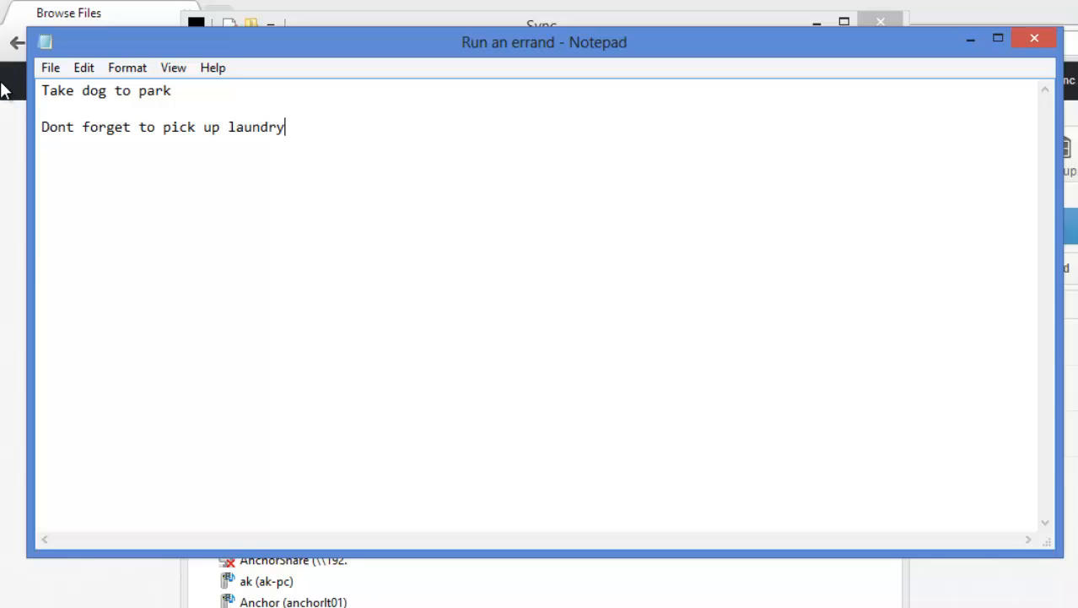
{"action": "left_click", "coordinate": [49, 67]}
{"action": "left_click", "coordinate": [94, 135]}
{"action": "left_click", "coordinate": [1034, 38]}
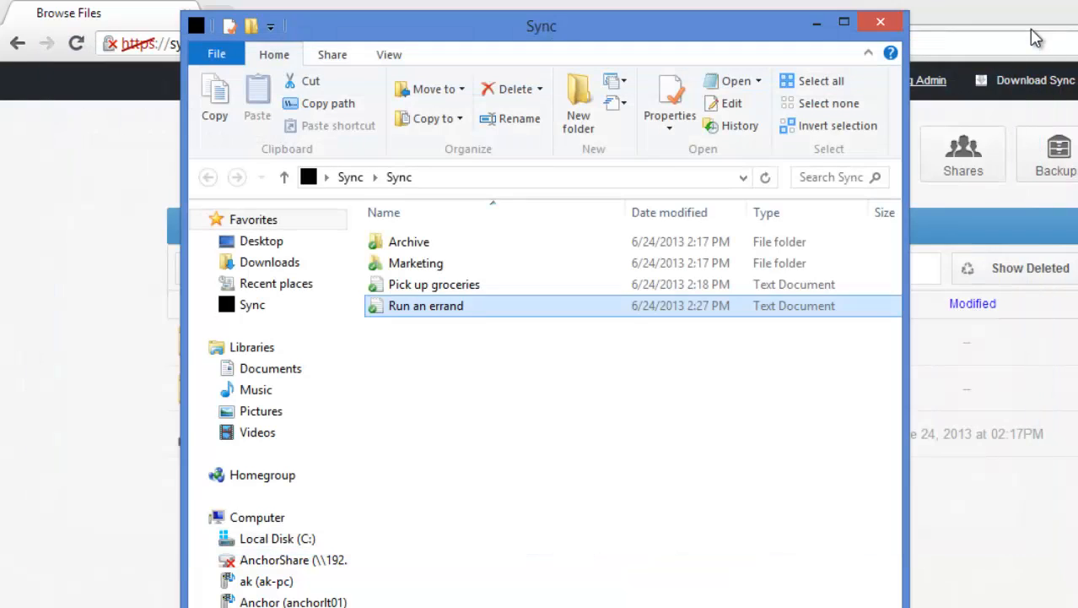
Step: Close the local Sync folder and view the revisions of Run an errand.txt in the web portal's personal files
{"action": "left_click", "coordinate": [881, 22]}
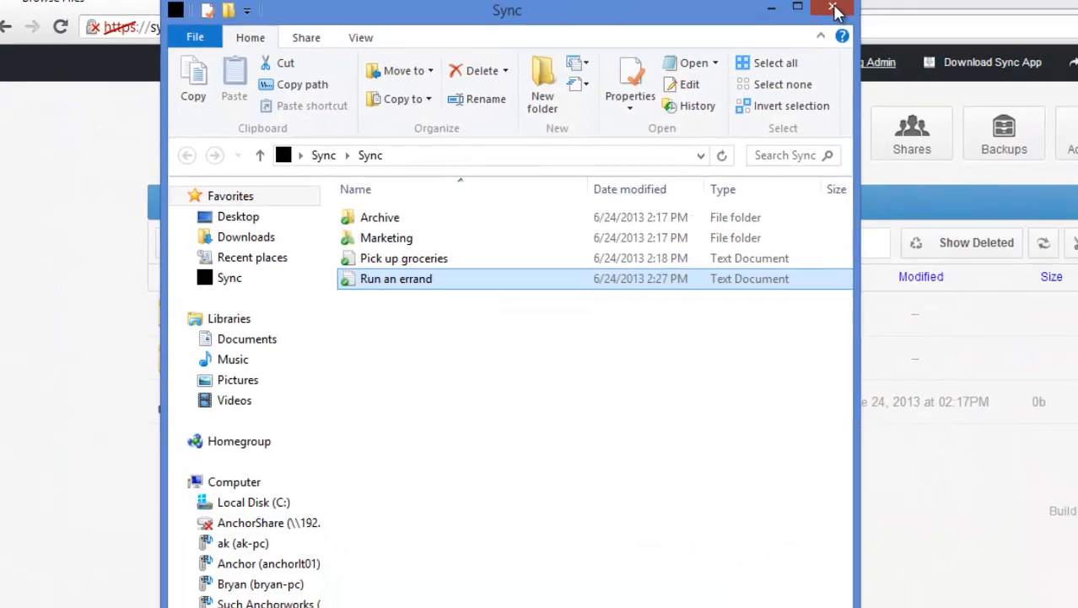
{"action": "left_click", "coordinate": [246, 15]}
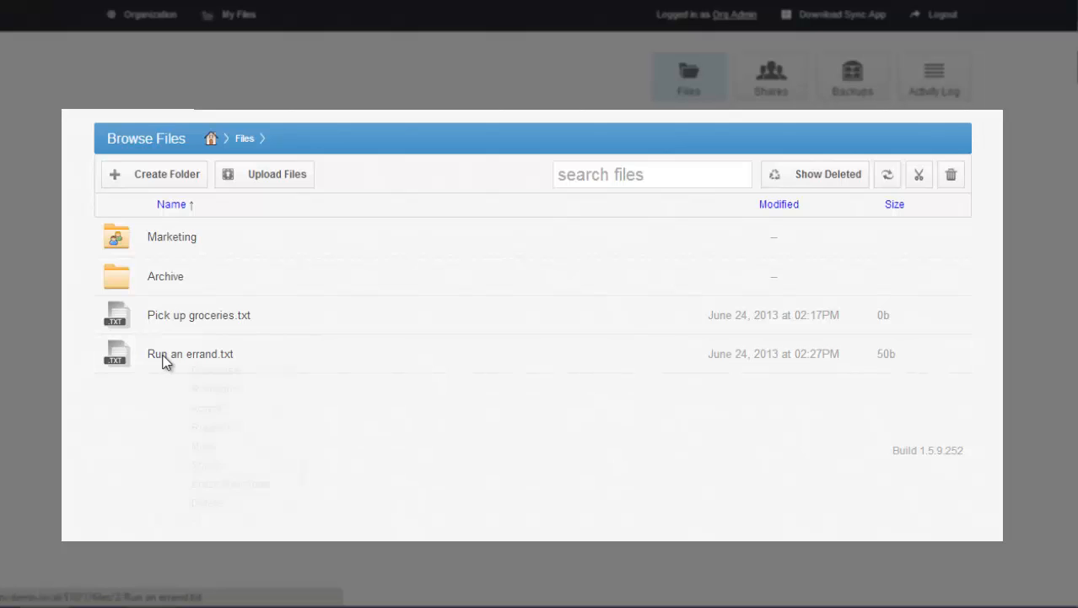
{"action": "right_click", "coordinate": [157, 358]}
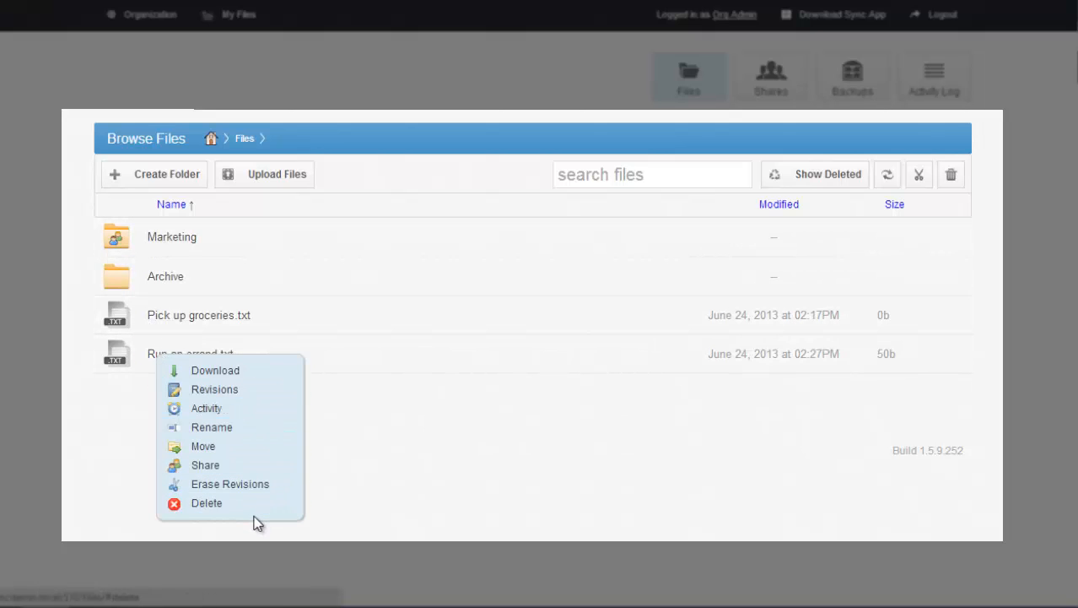
{"action": "left_click", "coordinate": [214, 389]}
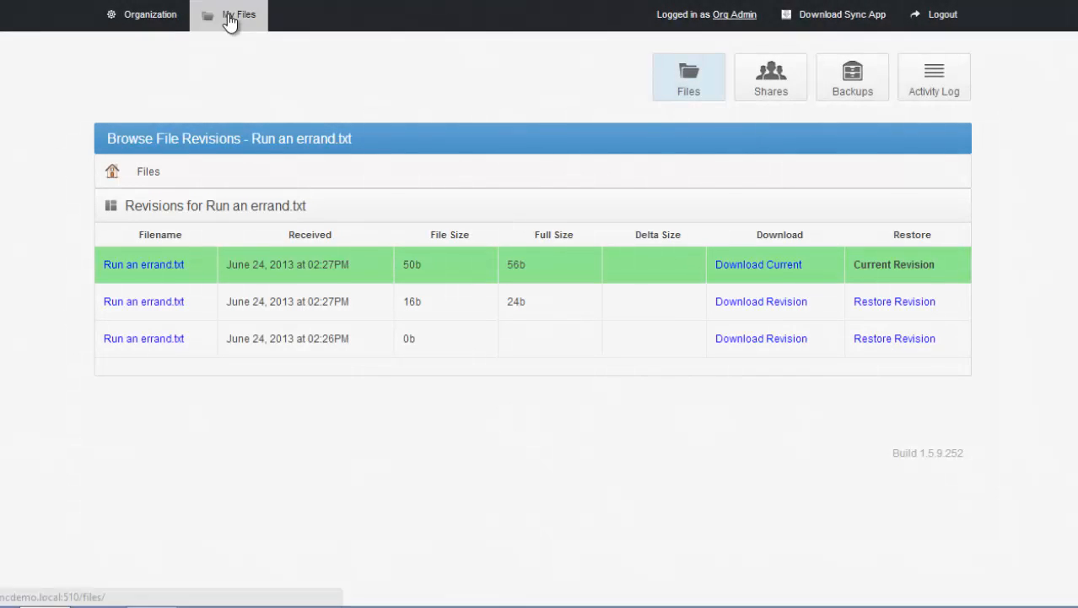
Step: Share the Archive folder from the personal files, choosing 2013-06-27 as the expiry date and a unique link for each person
{"action": "left_click", "coordinate": [229, 17]}
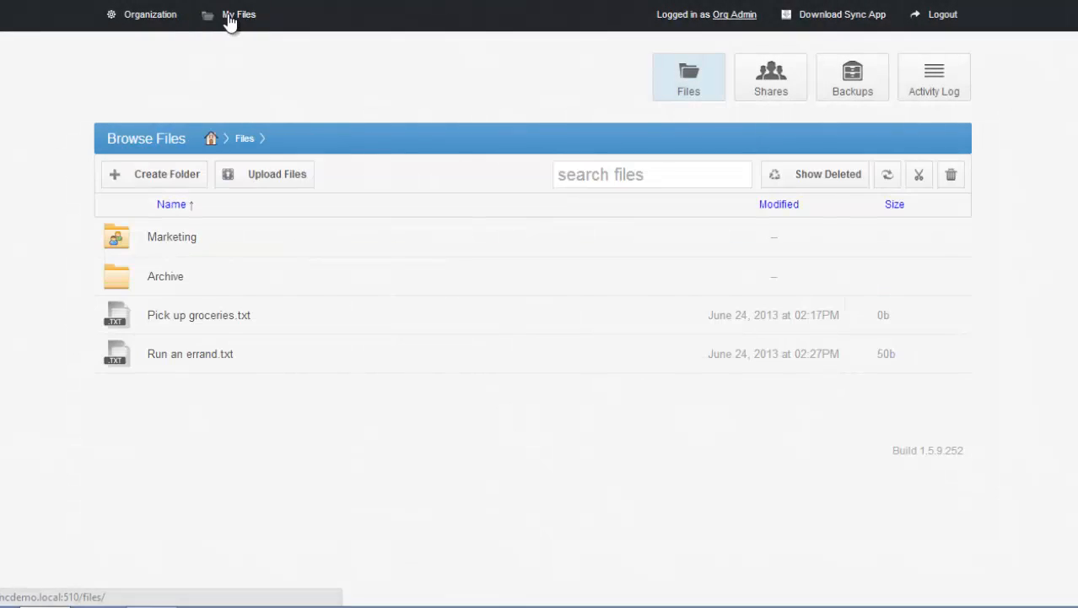
{"action": "right_click", "coordinate": [163, 285]}
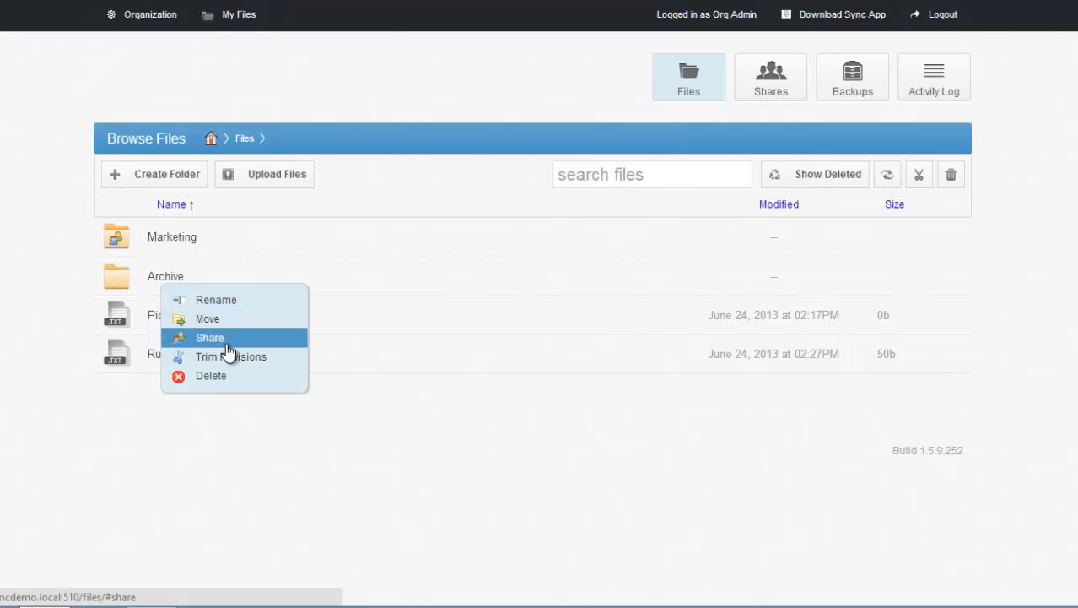
{"action": "left_click", "coordinate": [228, 345]}
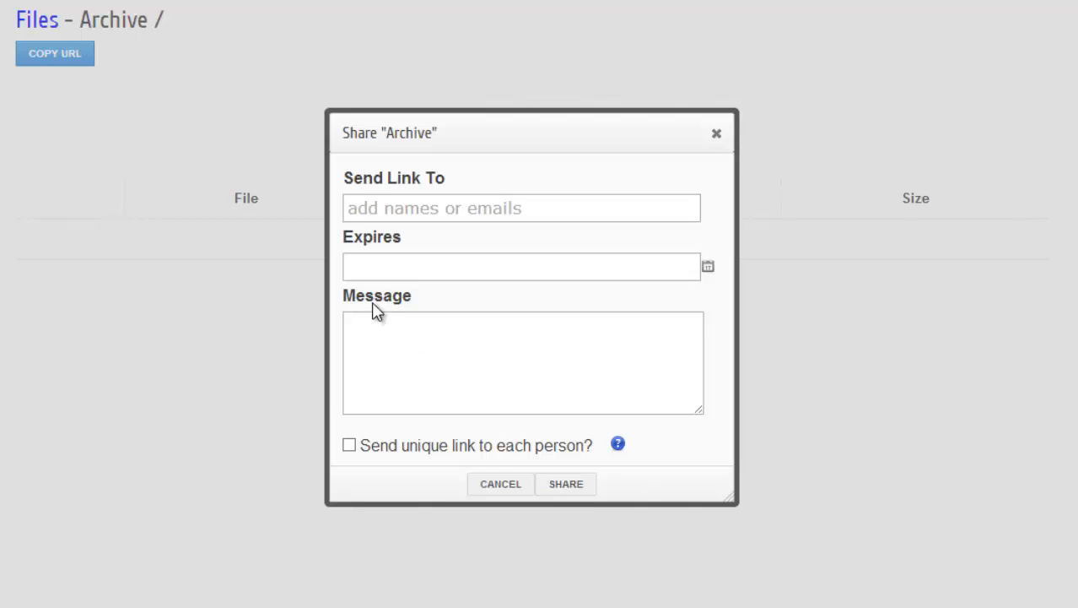
{"action": "left_click", "coordinate": [708, 268]}
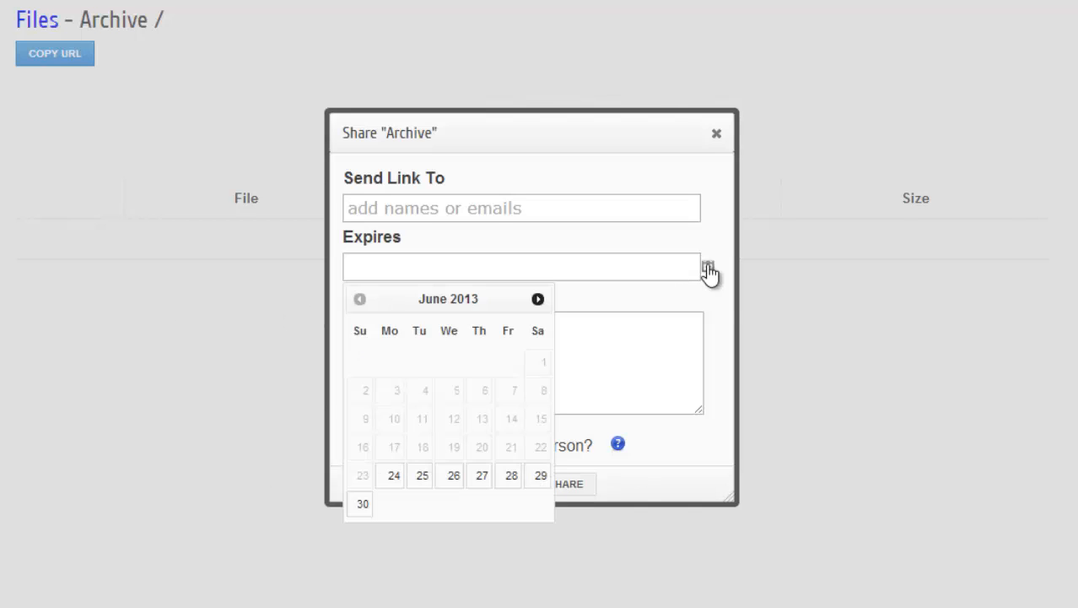
{"action": "left_click", "coordinate": [482, 477]}
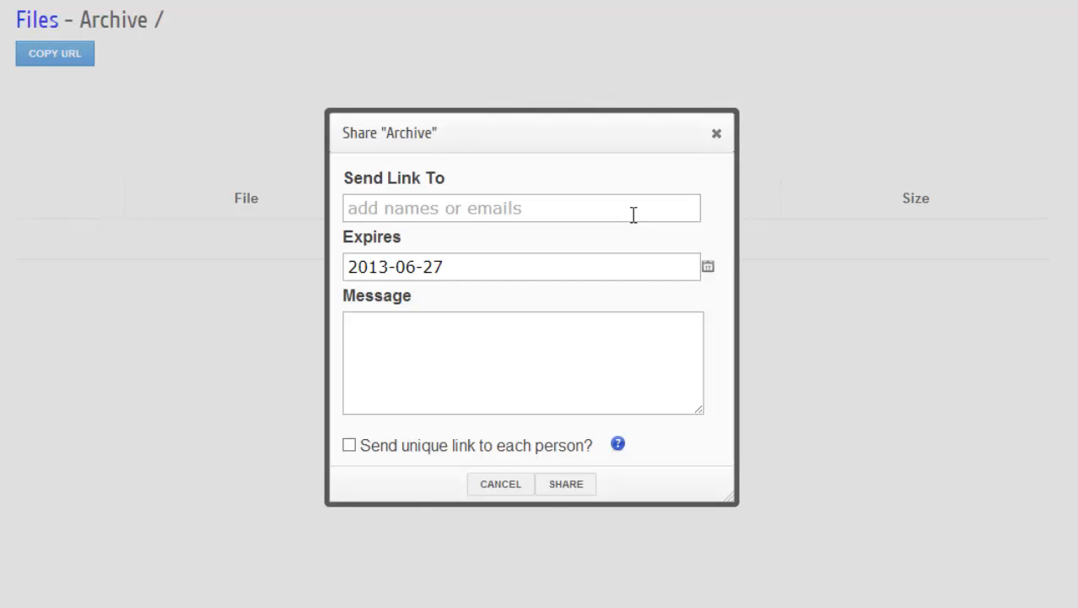
{"action": "left_click", "coordinate": [350, 446]}
{"action": "left_click_drag", "start_coordinate": [584, 445], "coordinate": [266, 458]}
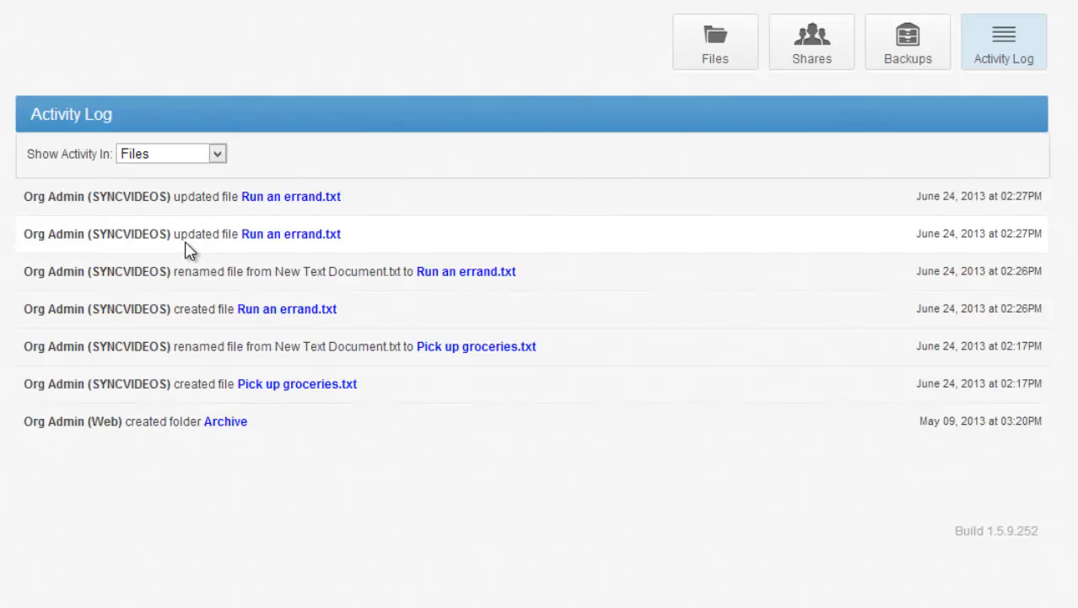
Step: View the list of existing shares and the download page for the sync app
{"action": "left_click", "coordinate": [810, 76]}
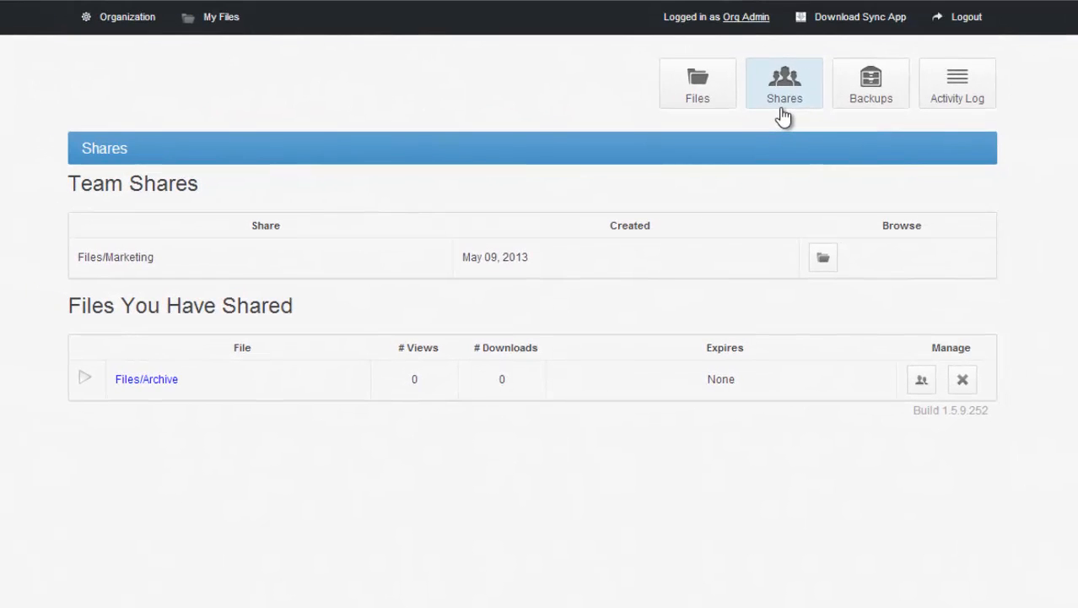
{"action": "left_click", "coordinate": [895, 17]}
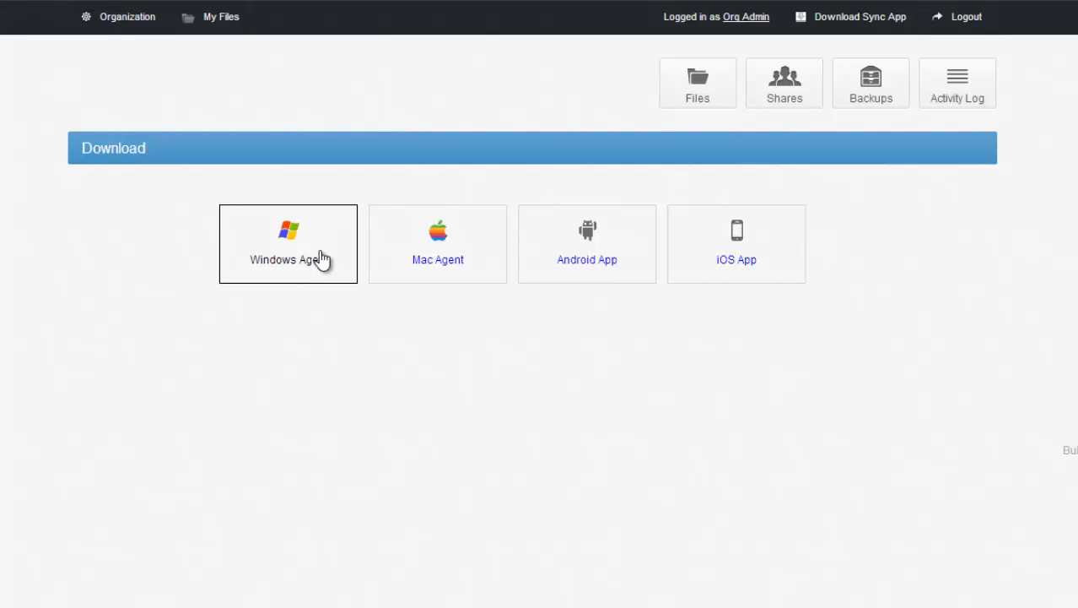
Step: Enable folder mapping for the Default Organization's SYNCVIDEOS machine in the organization's machine list
{"action": "left_click", "coordinate": [104, 30]}
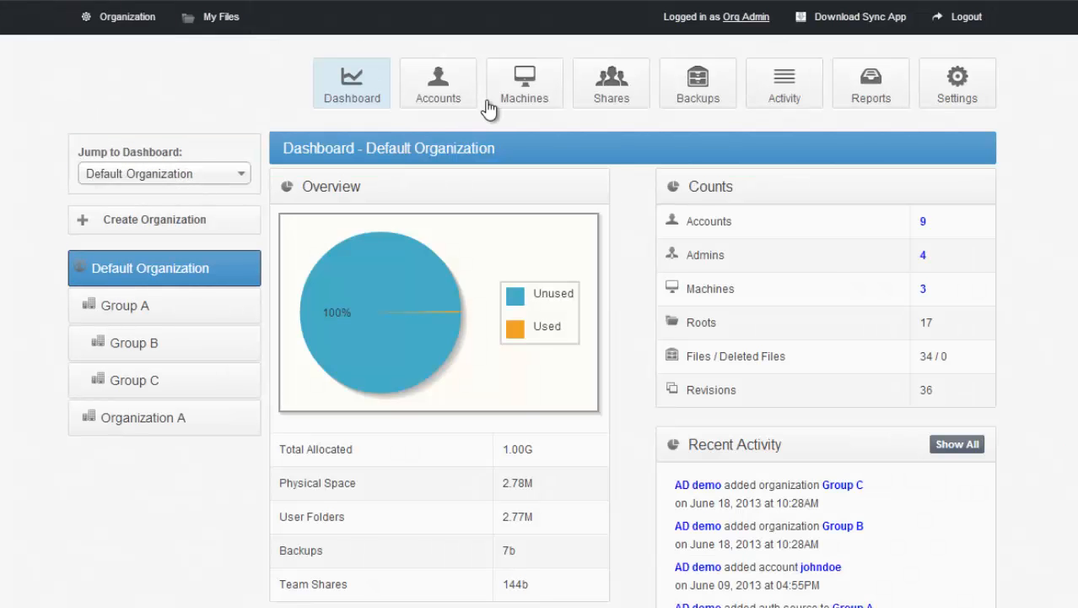
{"action": "left_click", "coordinate": [499, 83]}
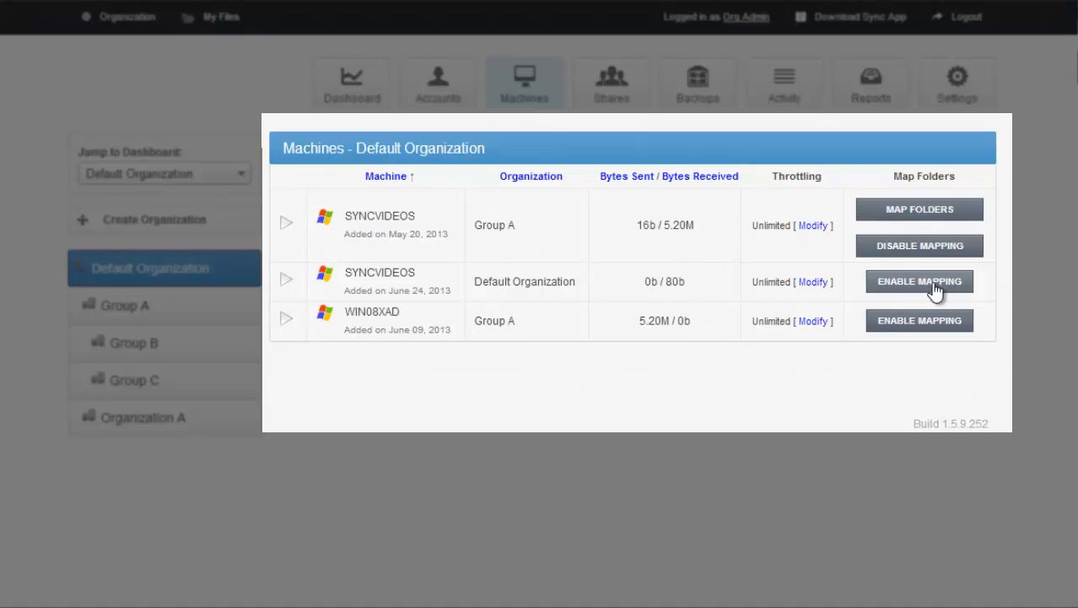
{"action": "left_click", "coordinate": [934, 287]}
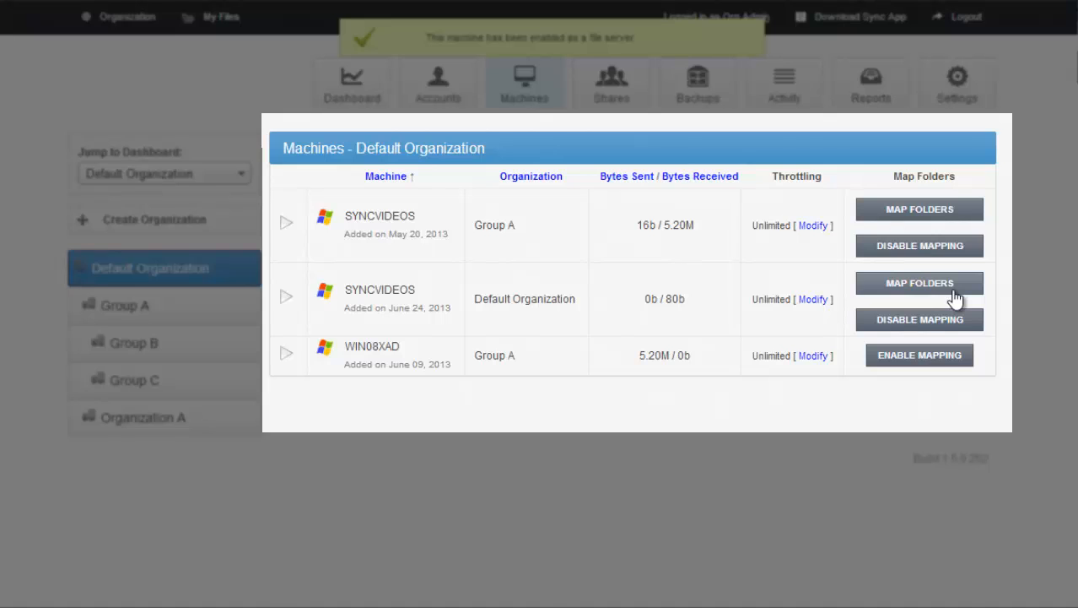
Step: Select the Back Me Up and Share folders on drive C: of the Default Organization's SYNCVIDEOS machine for mapping
{"action": "left_click", "coordinate": [954, 291]}
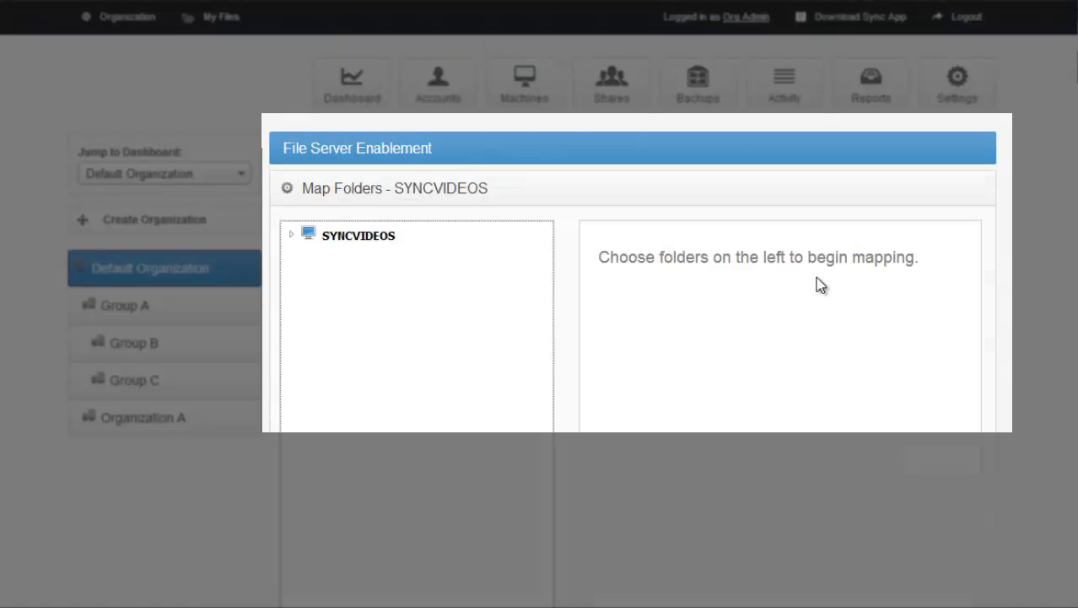
{"action": "left_click", "coordinate": [293, 238]}
{"action": "left_click", "coordinate": [307, 257]}
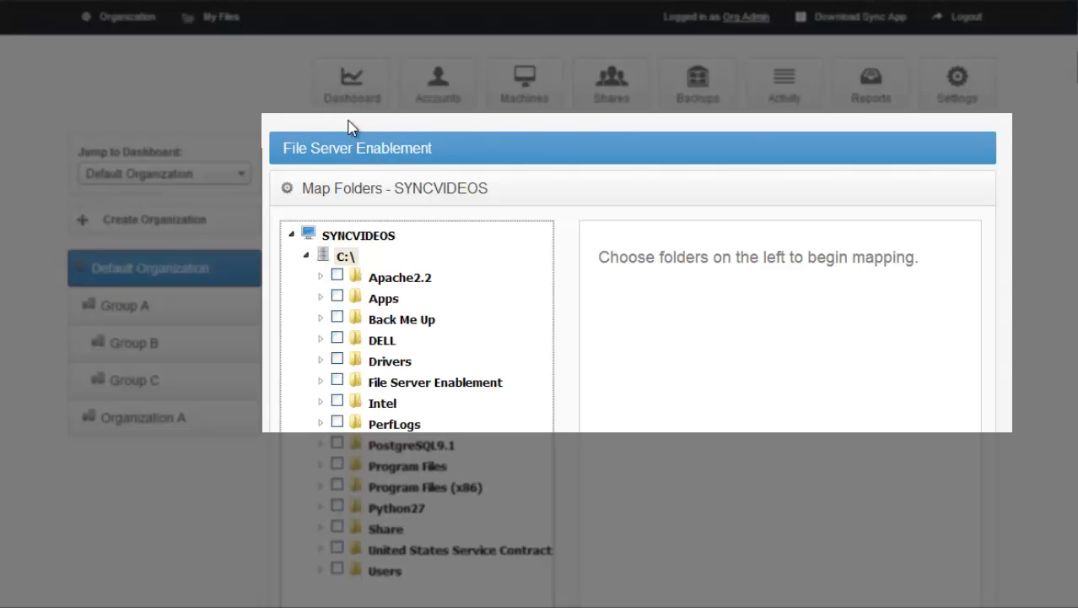
{"action": "scroll", "coordinate": [333, 561], "scroll_direction": "down", "scroll_amount": 1}
{"action": "left_click", "coordinate": [321, 515]}
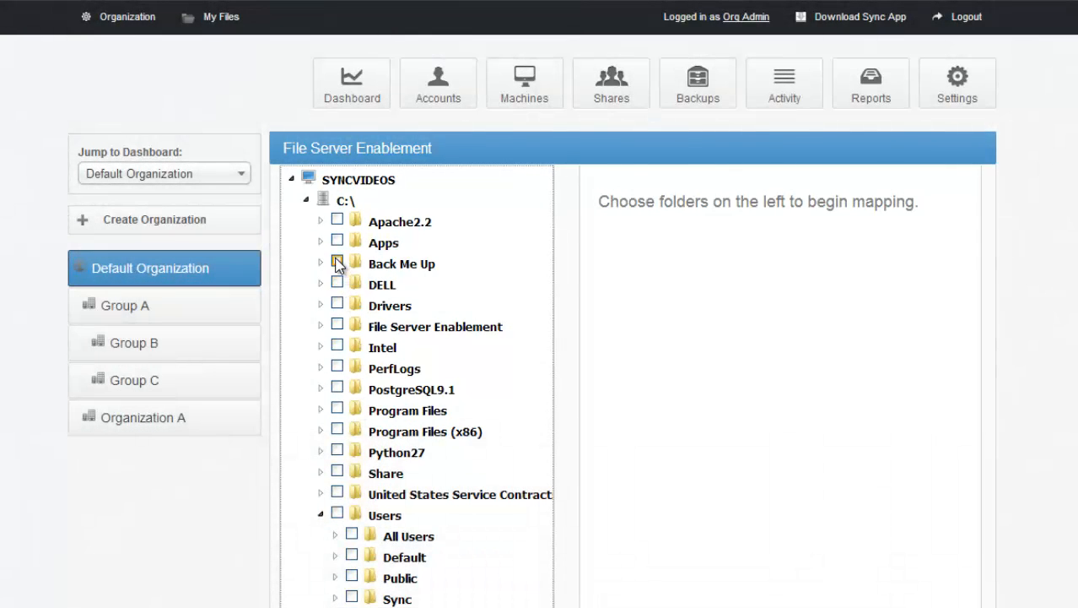
{"action": "left_click", "coordinate": [337, 264]}
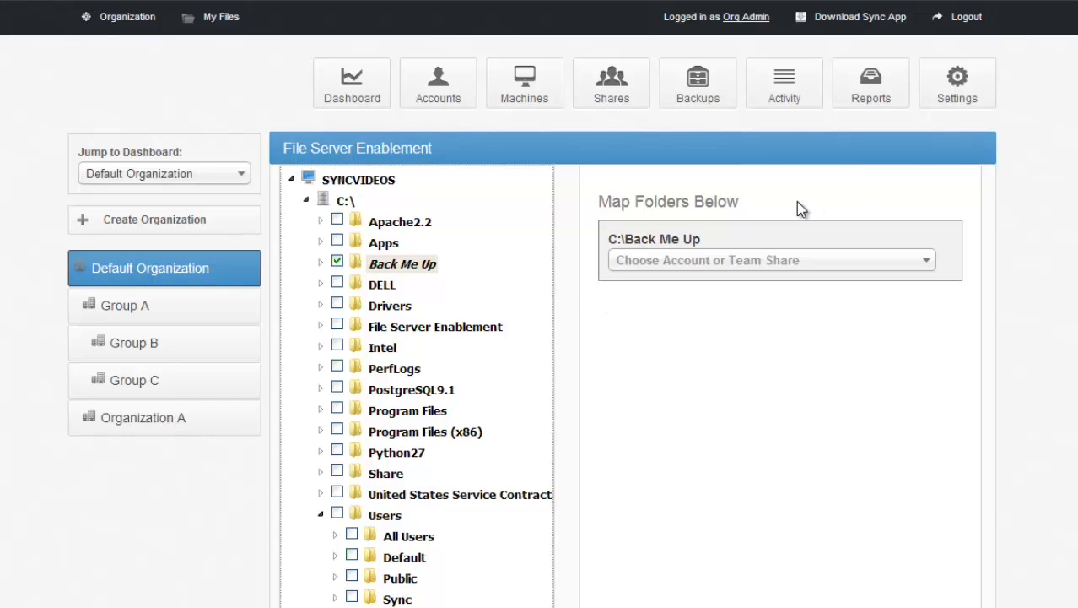
{"action": "left_click", "coordinate": [338, 474]}
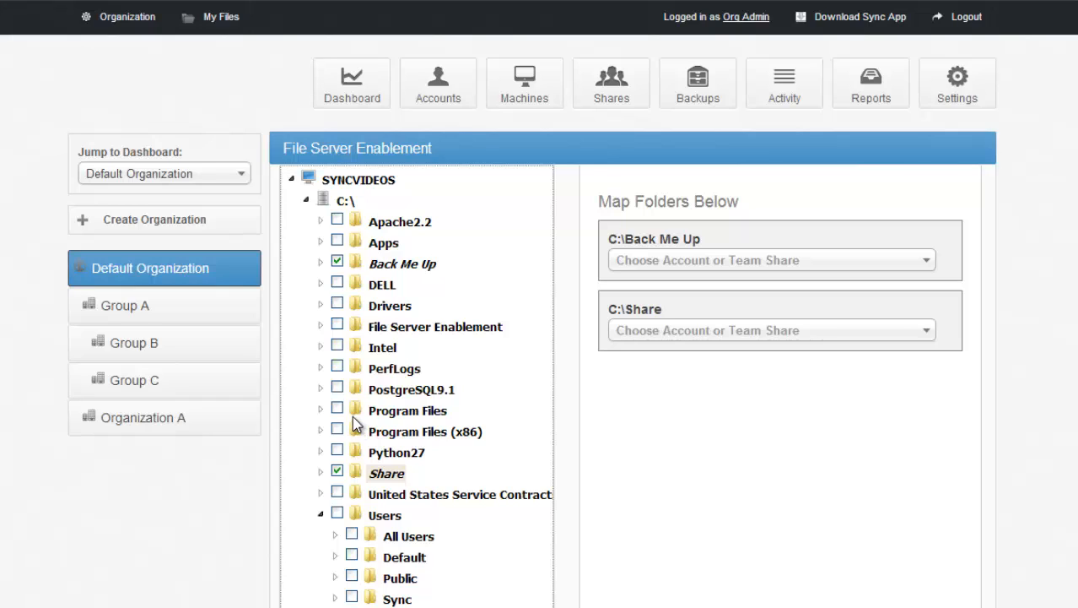
Step: Map the C:\Back Me Up folder to the first Sales entry among the team shares
{"action": "left_click", "coordinate": [765, 268]}
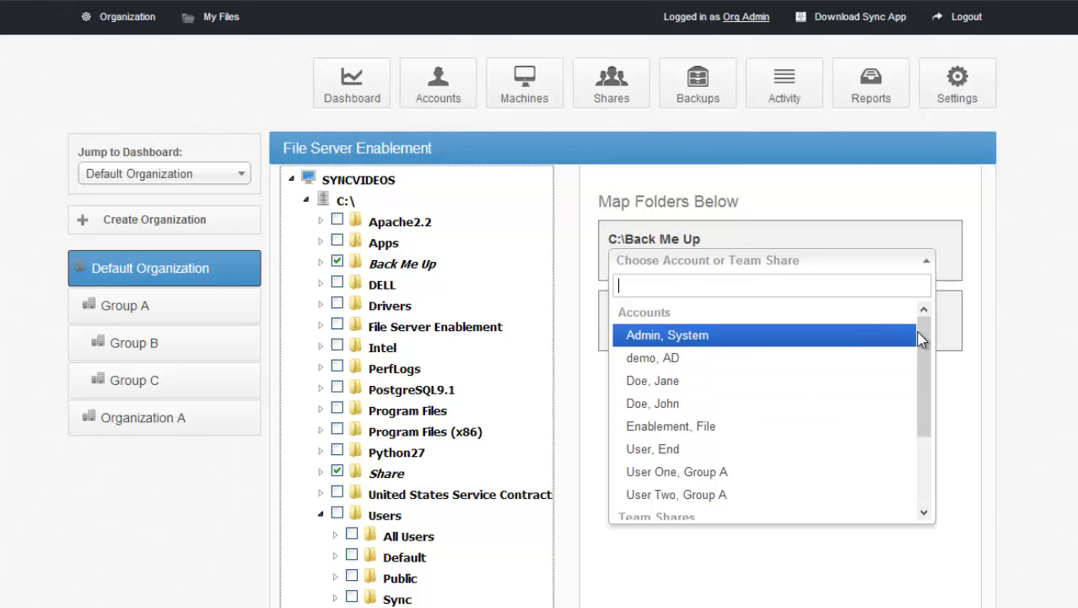
{"action": "left_click_drag", "start_coordinate": [922, 338], "coordinate": [922, 405]}
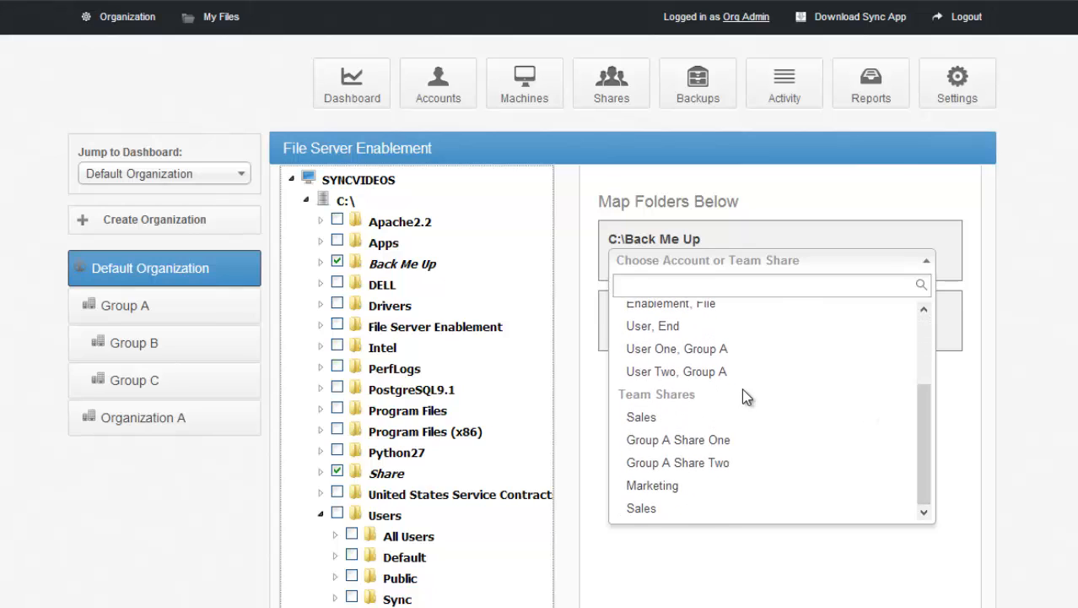
{"action": "left_click", "coordinate": [728, 419]}
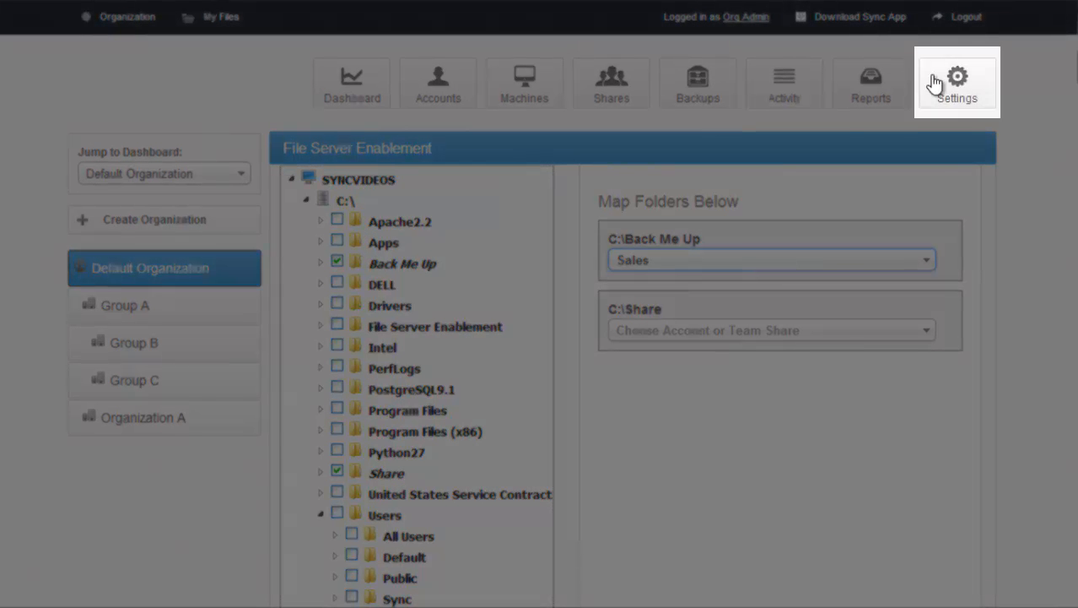
Step: View the Default Organization's general settings and its organization policies
{"action": "left_click", "coordinate": [956, 82]}
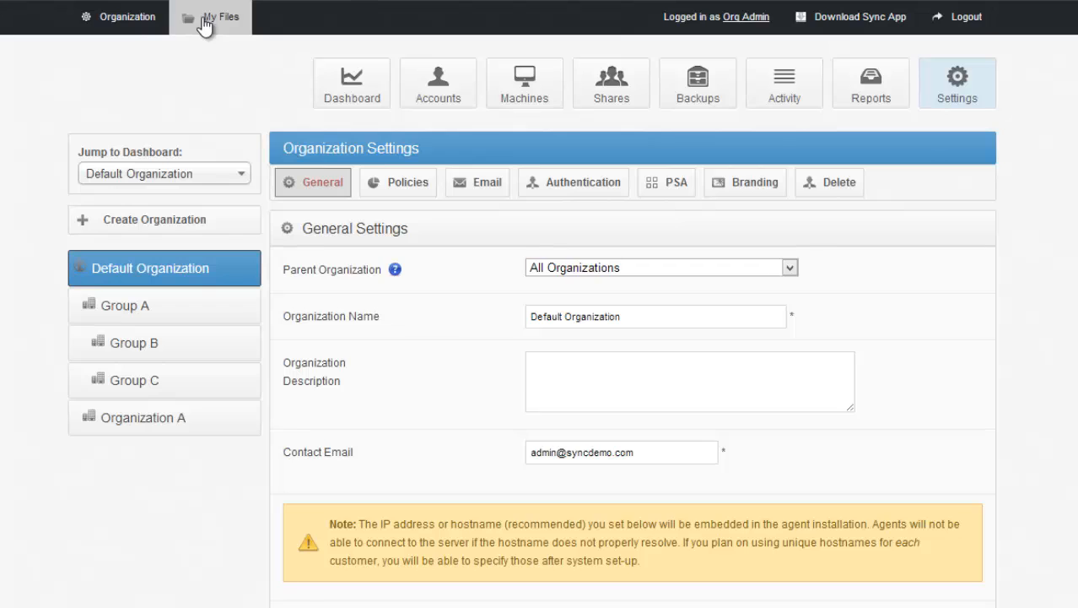
{"action": "left_click", "coordinate": [384, 193]}
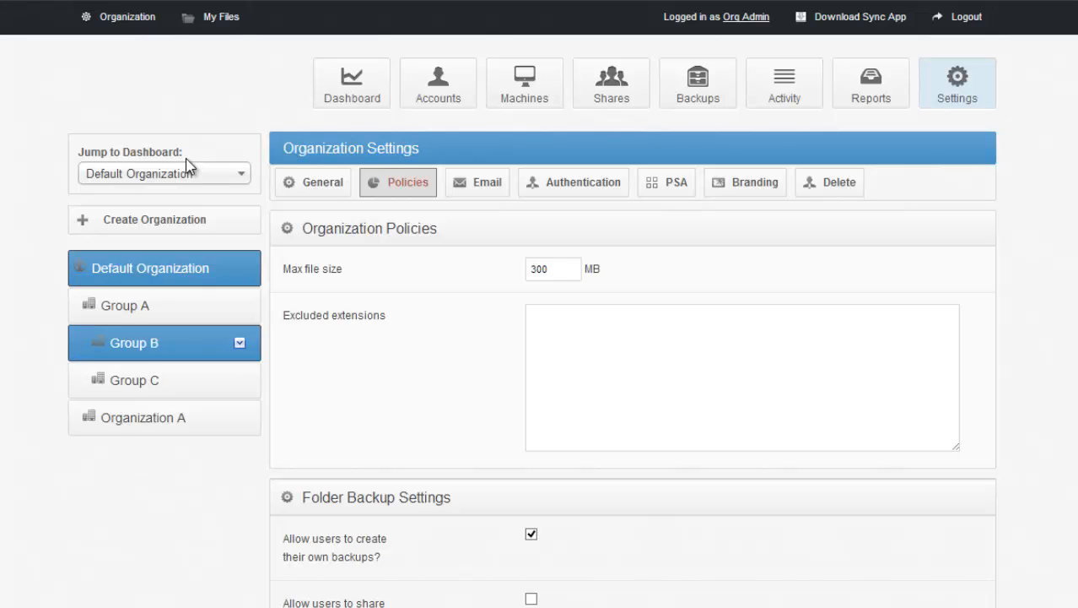
Step: Start creating an organization under Default Organization and set its space quota to 1000024 GB
{"action": "left_click", "coordinate": [169, 221]}
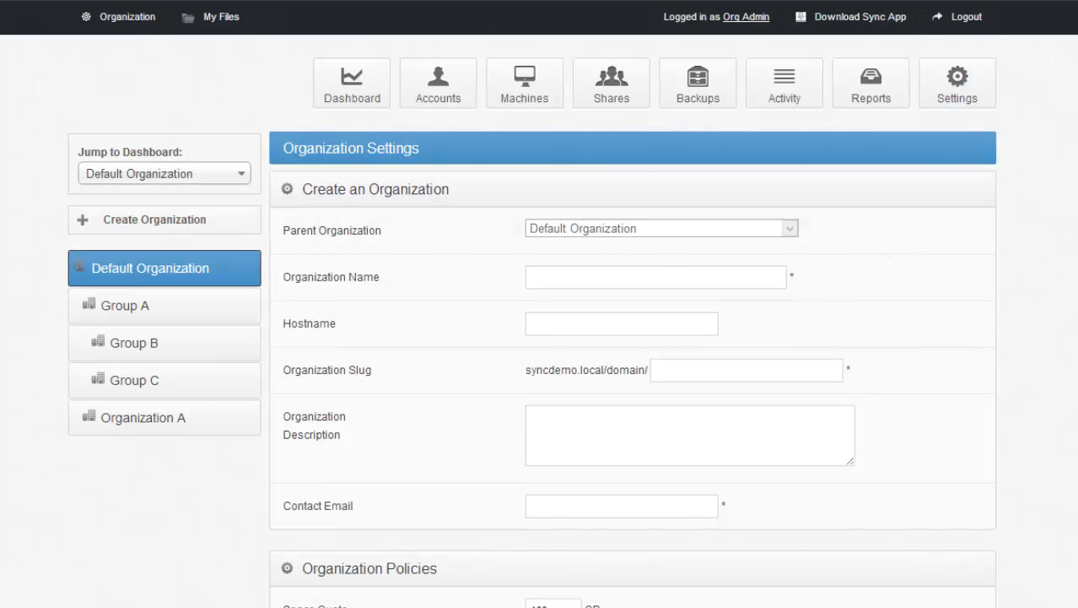
{"action": "scroll", "coordinate": [504, 244], "scroll_direction": "down", "scroll_amount": 5}
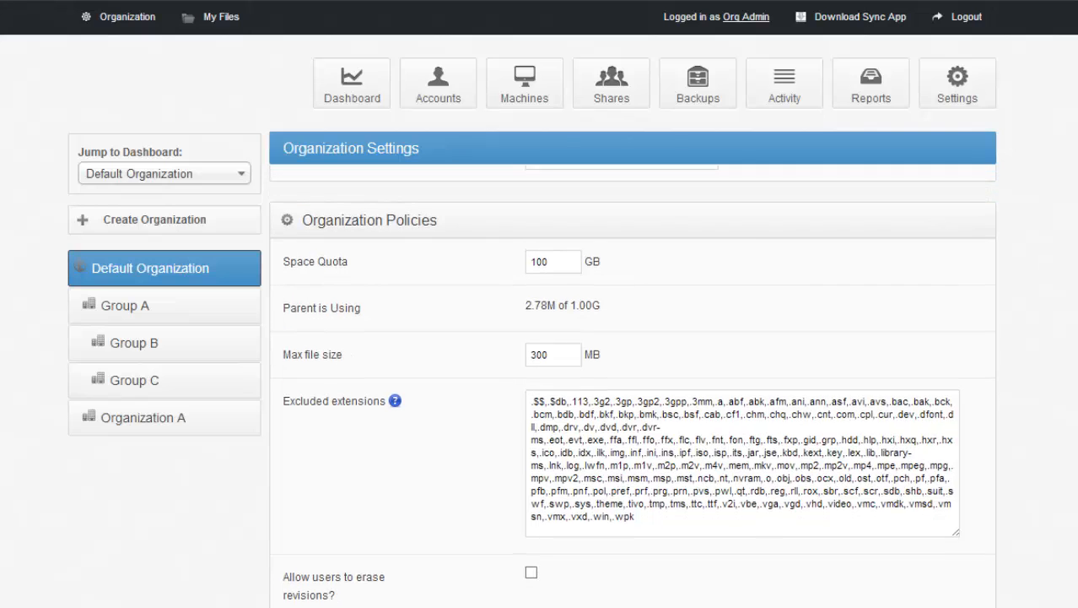
{"action": "left_click", "coordinate": [550, 260]}
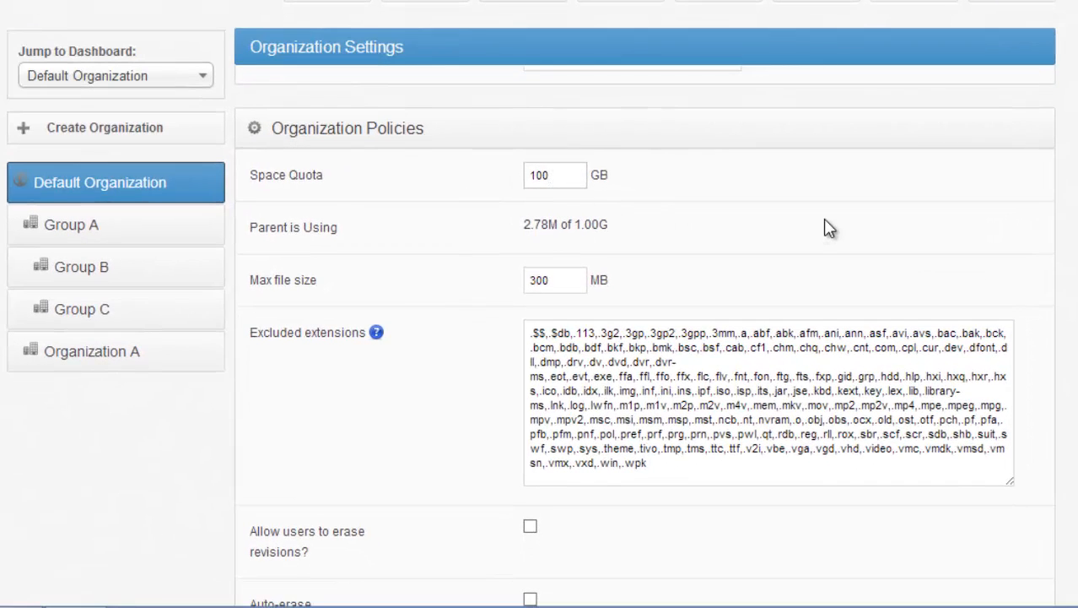
{"action": "key", "text": "BackSpace"}
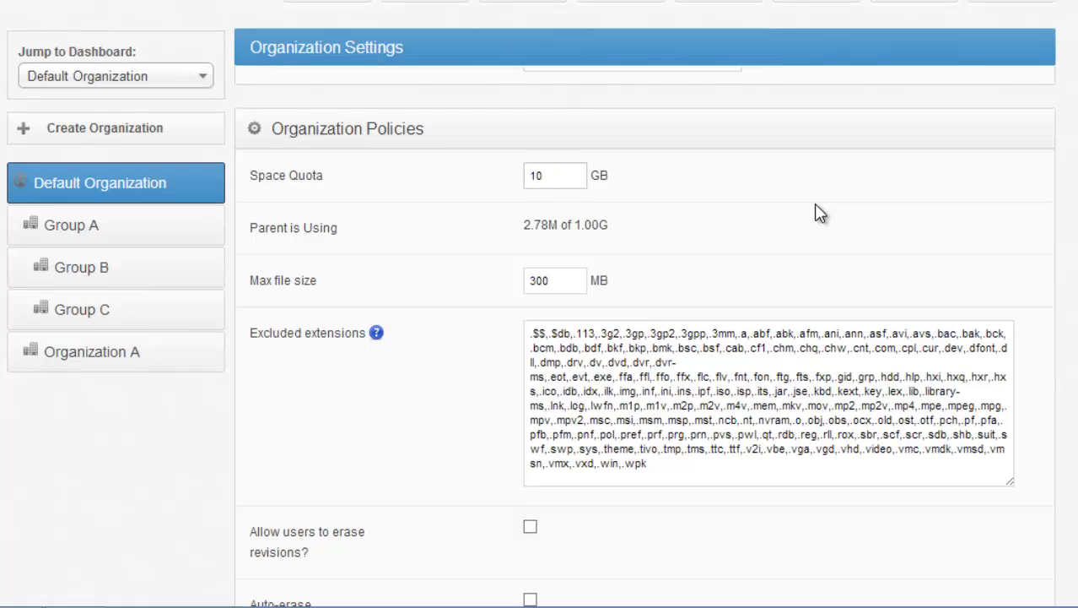
{"action": "type", "text": "00024"}
Step: Highlight the full list of excluded file extensions in the new organization's policies for review
{"action": "left_click_drag", "start_coordinate": [682, 465], "coordinate": [572, 406]}
{"action": "left_click_drag", "start_coordinate": [510, 373], "coordinate": [471, 328]}
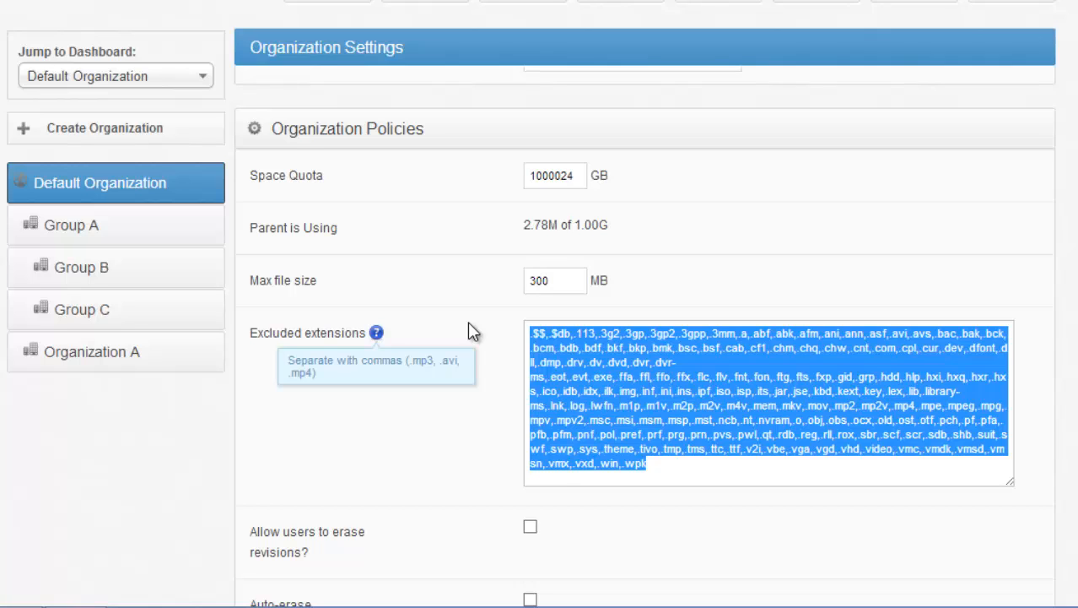
{"action": "left_click", "coordinate": [767, 280]}
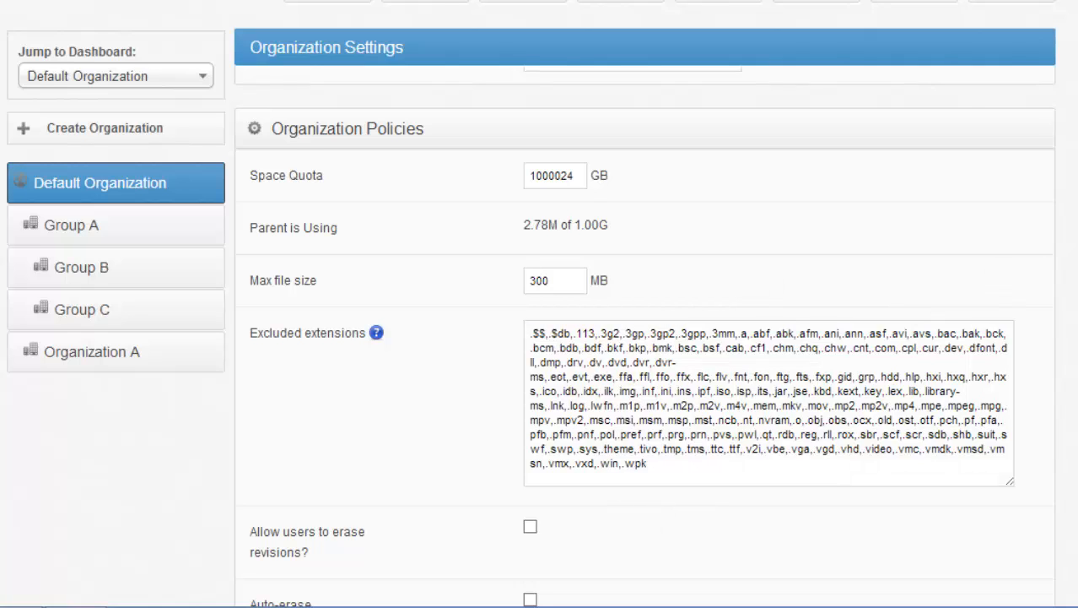
Step: Allow users to erase revisions in the new organization's policies, highlight that option's label, and disallow it again
{"action": "scroll", "coordinate": [645, 337], "scroll_direction": "down", "scroll_amount": 5}
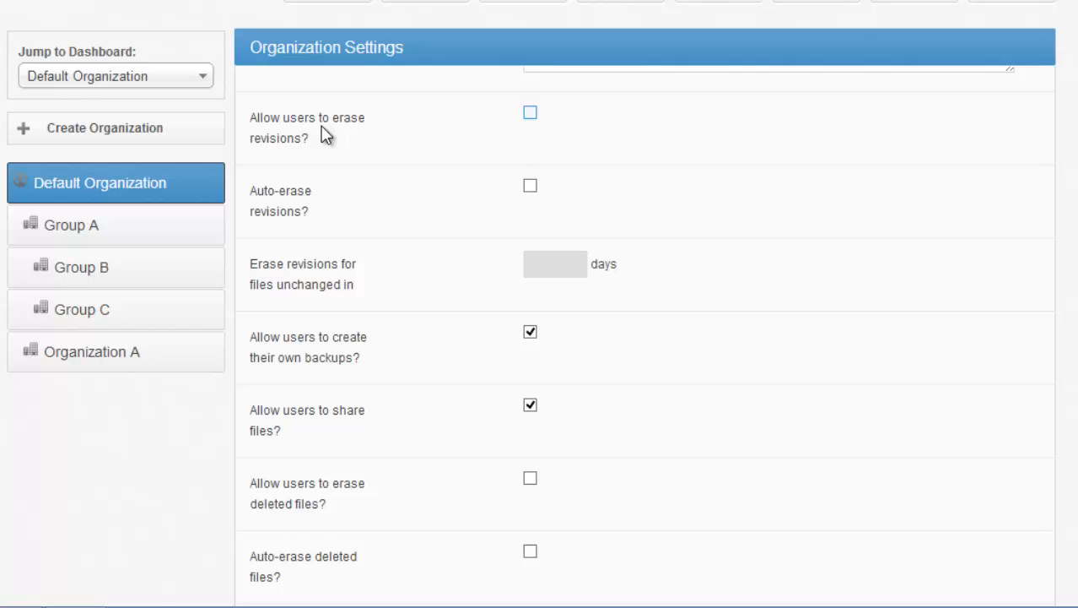
{"action": "left_click", "coordinate": [530, 114]}
{"action": "left_click_drag", "start_coordinate": [309, 139], "coordinate": [241, 121]}
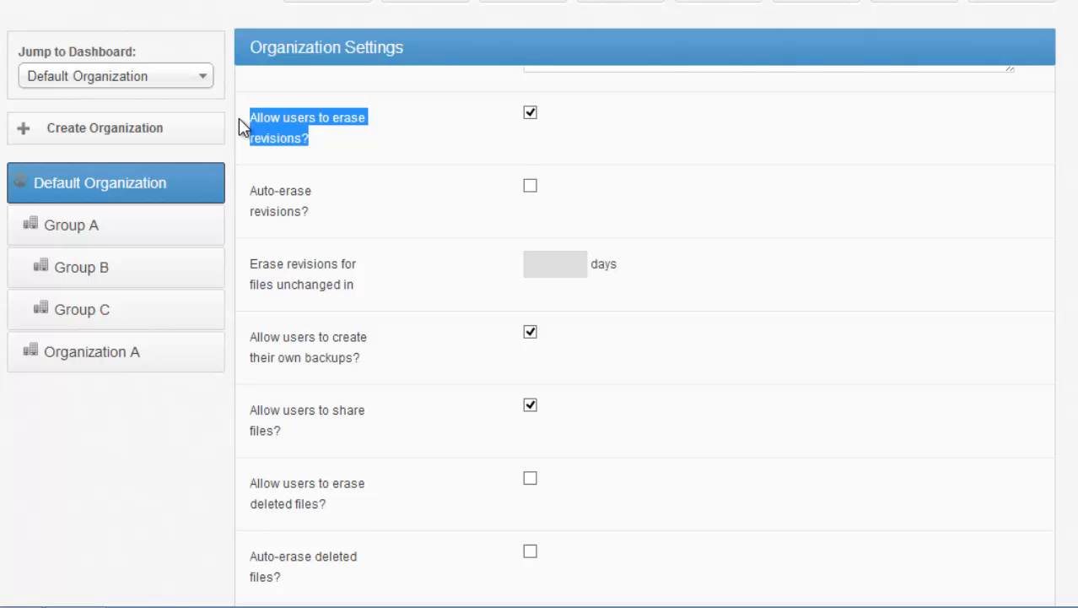
{"action": "left_click", "coordinate": [530, 113]}
{"action": "left_click", "coordinate": [448, 162]}
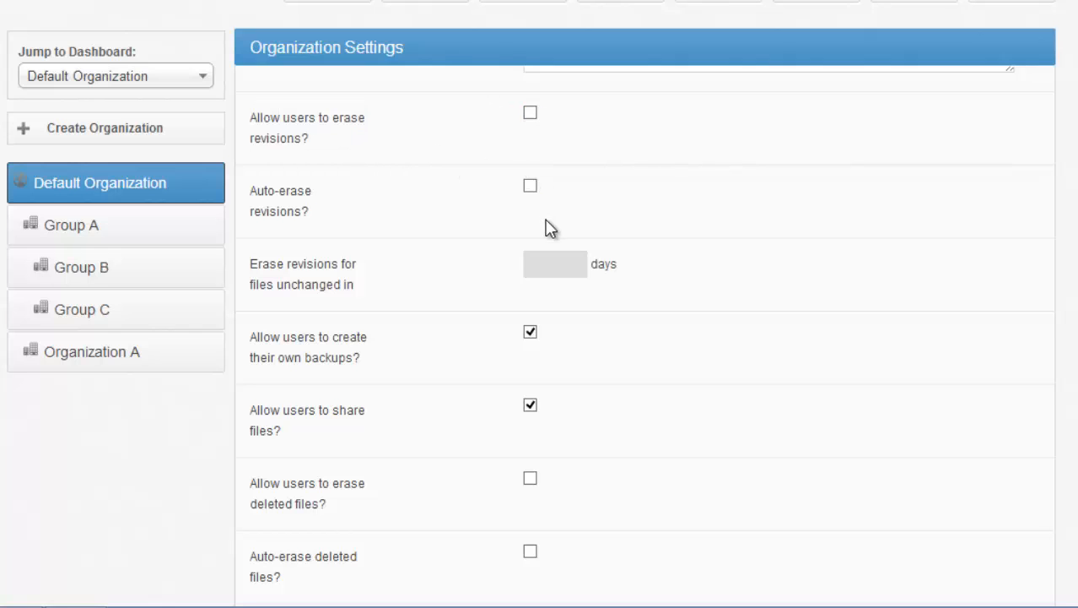
Step: Enable auto-erasing of revisions in the new organization's policies for files unchanged in 365 days
{"action": "left_click", "coordinate": [530, 186]}
{"action": "left_click", "coordinate": [579, 266]}
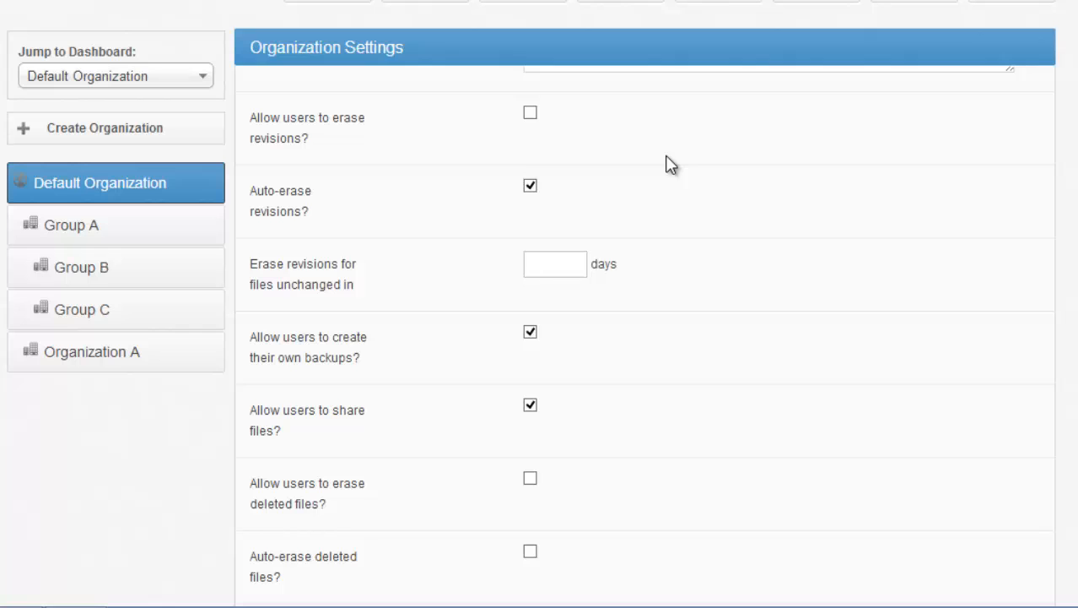
{"action": "type", "text": "365"}
{"action": "key", "text": "ctrl+a"}
Step: Disallow users from sharing files in the new organization's policies and highlight that option's label
{"action": "scroll", "coordinate": [644, 338], "scroll_direction": "down", "scroll_amount": 2}
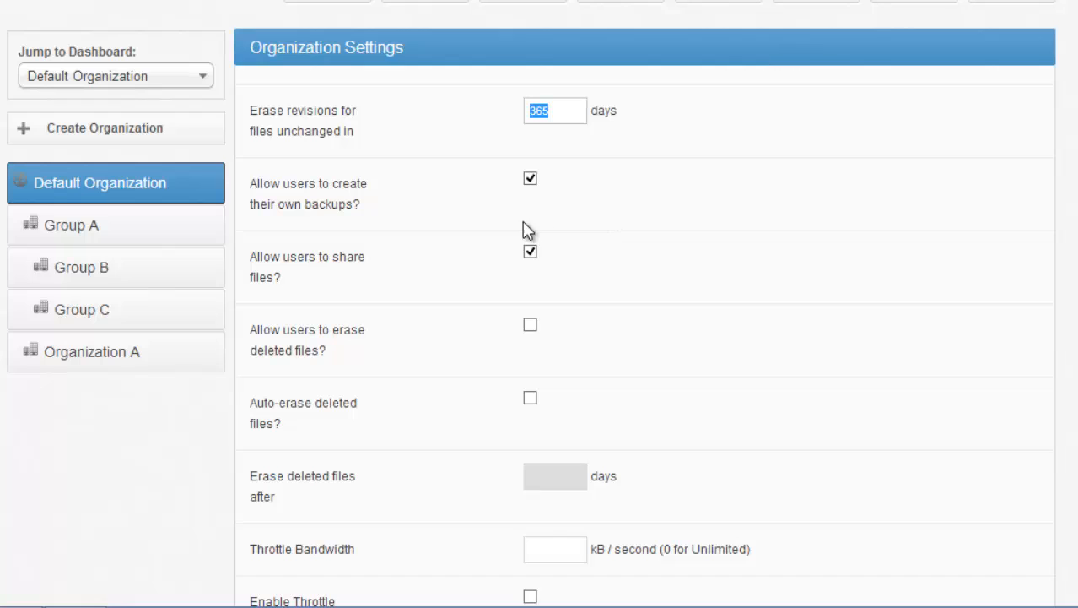
{"action": "left_click", "coordinate": [532, 253]}
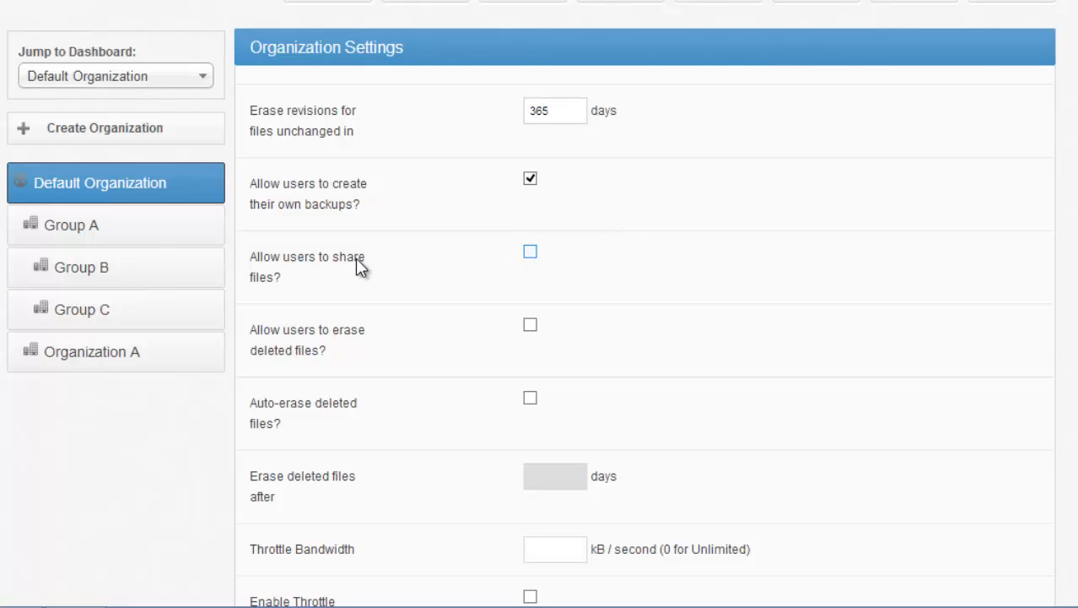
{"action": "left_click_drag", "start_coordinate": [287, 277], "coordinate": [250, 251]}
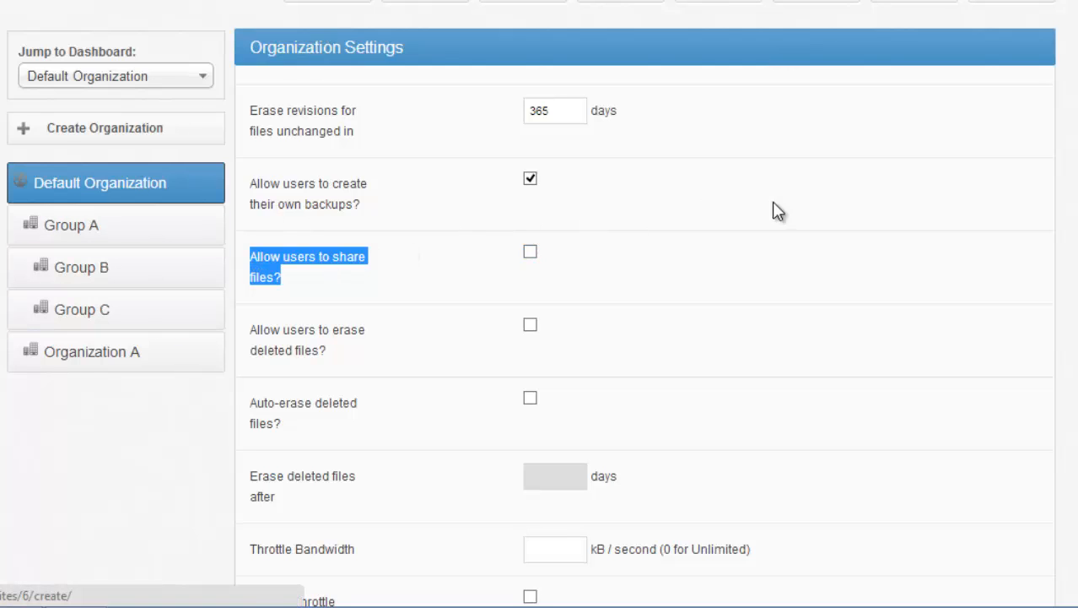
Step: Set the new organization's throttle bandwidth to 3000 kB per second
{"action": "scroll", "coordinate": [645, 337], "scroll_direction": "down", "scroll_amount": 5}
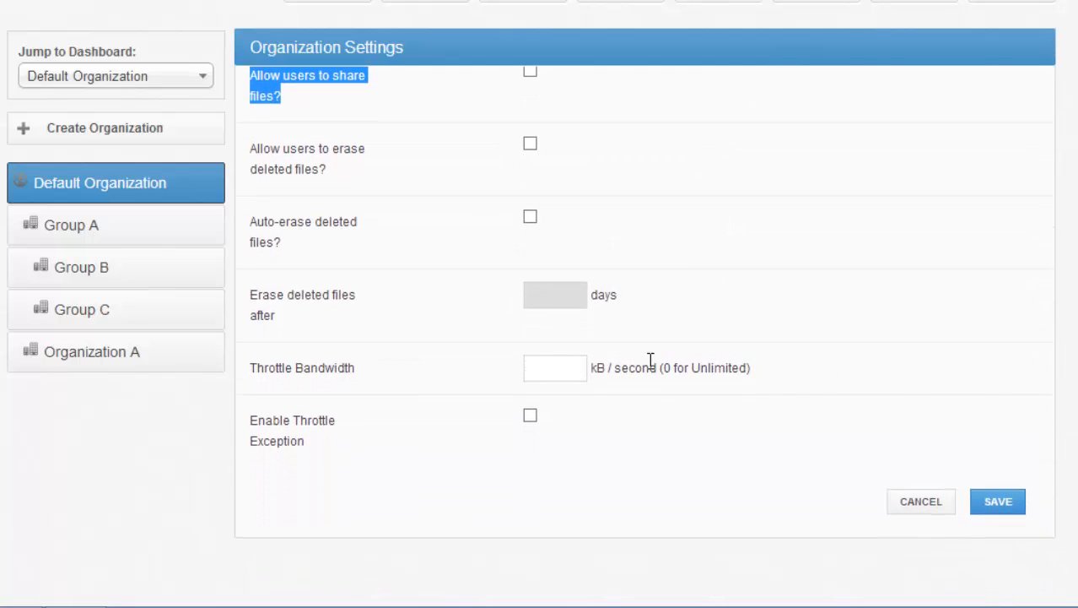
{"action": "left_click", "coordinate": [562, 360]}
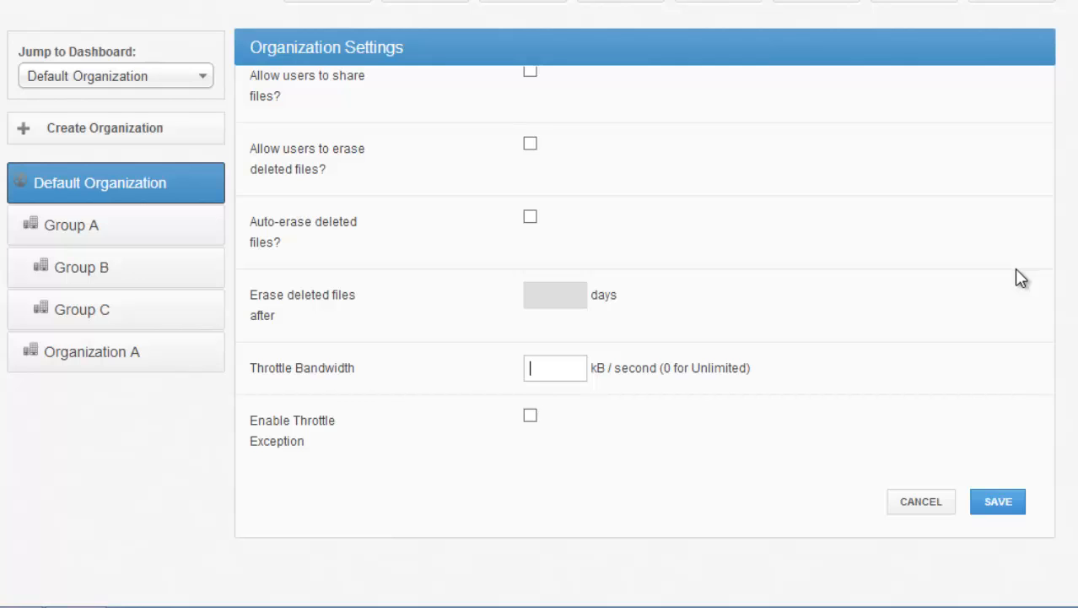
{"action": "type", "text": "3000"}
Step: Enable a throttle exception on custom days for the new organization, with an exception throttle of 0 kB per second
{"action": "left_click", "coordinate": [530, 414]}
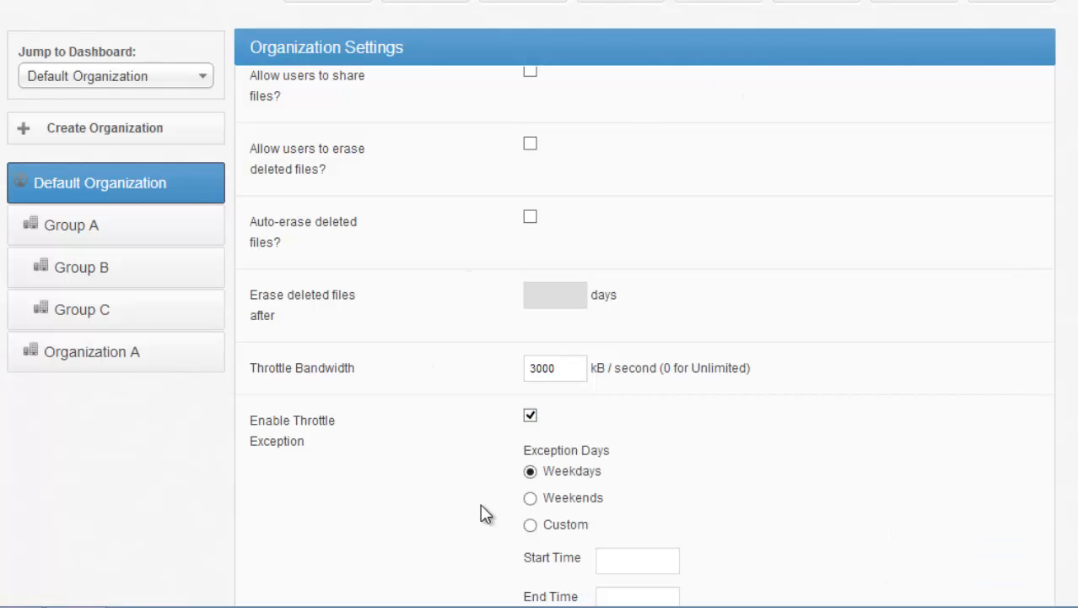
{"action": "scroll", "coordinate": [540, 338], "scroll_direction": "down", "scroll_amount": 3}
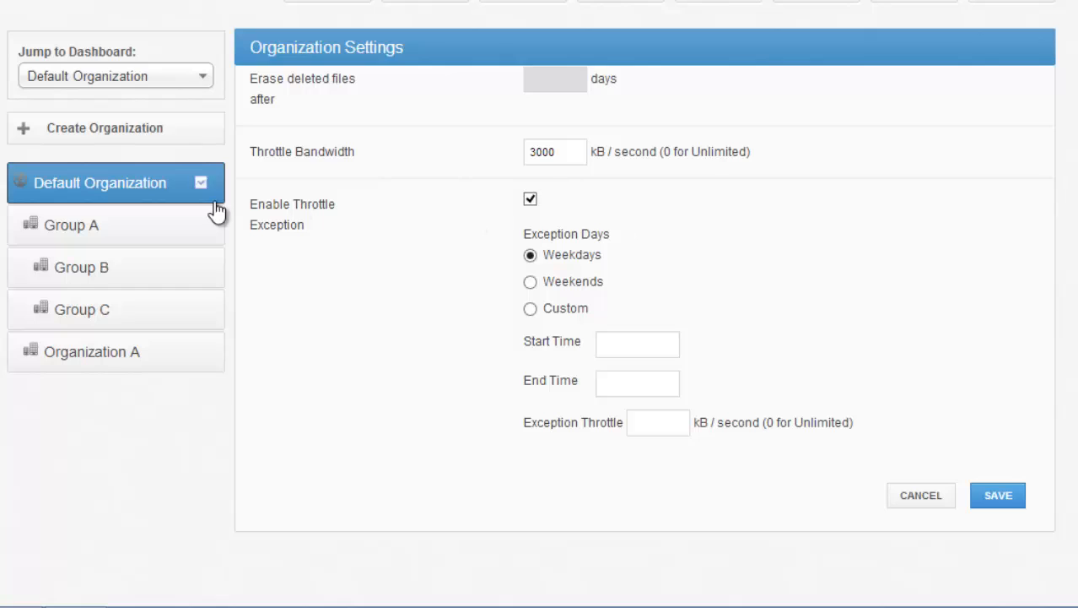
{"action": "left_click_drag", "start_coordinate": [335, 238], "coordinate": [273, 203]}
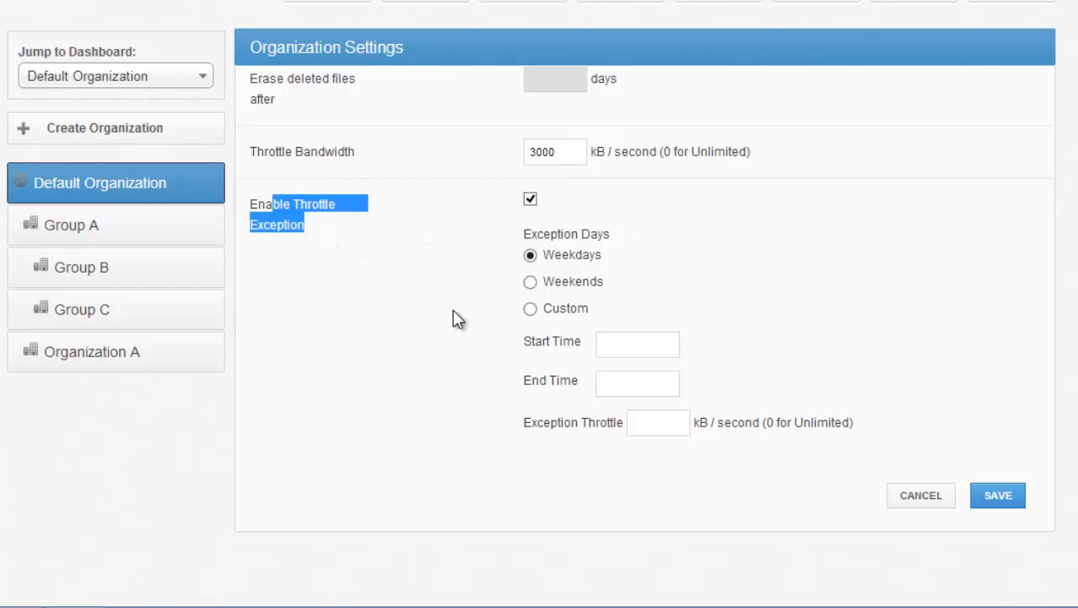
{"action": "left_click", "coordinate": [529, 283]}
{"action": "left_click", "coordinate": [530, 309]}
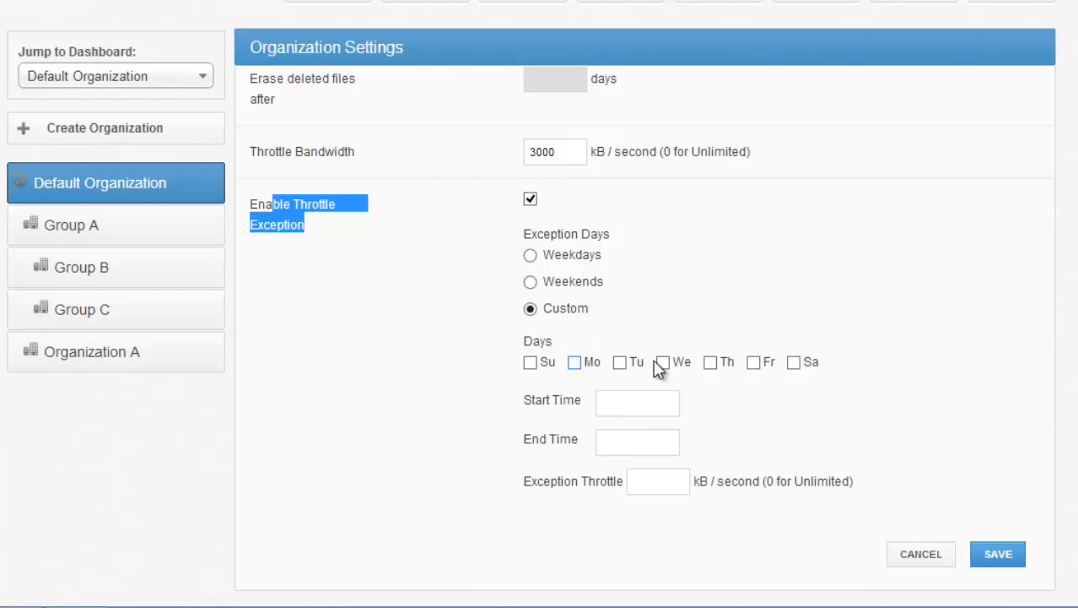
{"action": "left_click", "coordinate": [671, 392]}
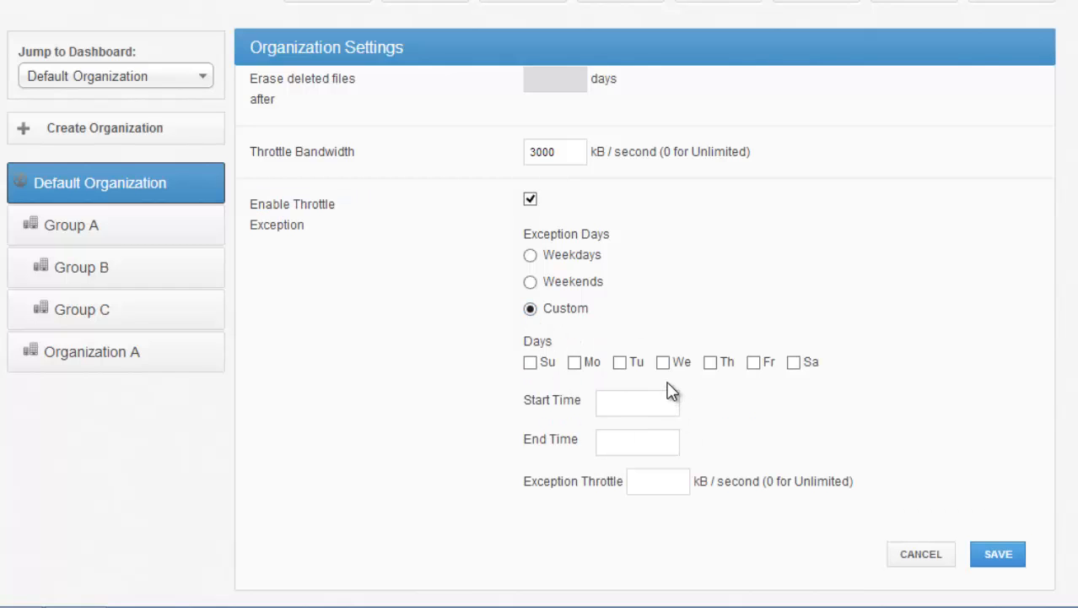
{"action": "left_click", "coordinate": [675, 481]}
{"action": "type", "text": "0"}
Step: View the Default Organization's authentication source options and its blank account creation form
{"action": "left_click", "coordinate": [921, 75]}
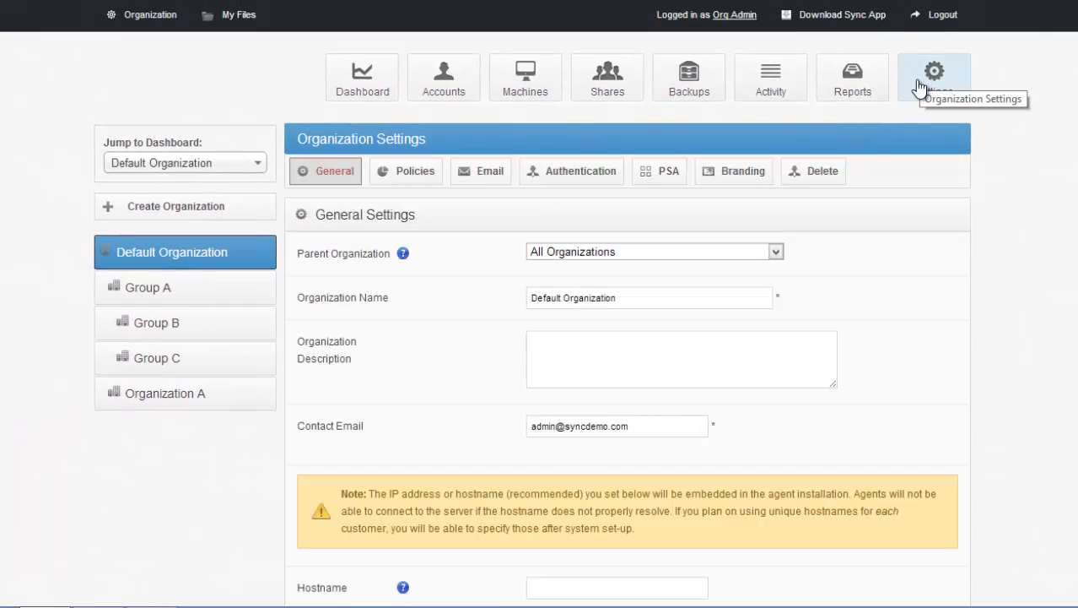
{"action": "left_click", "coordinate": [582, 179]}
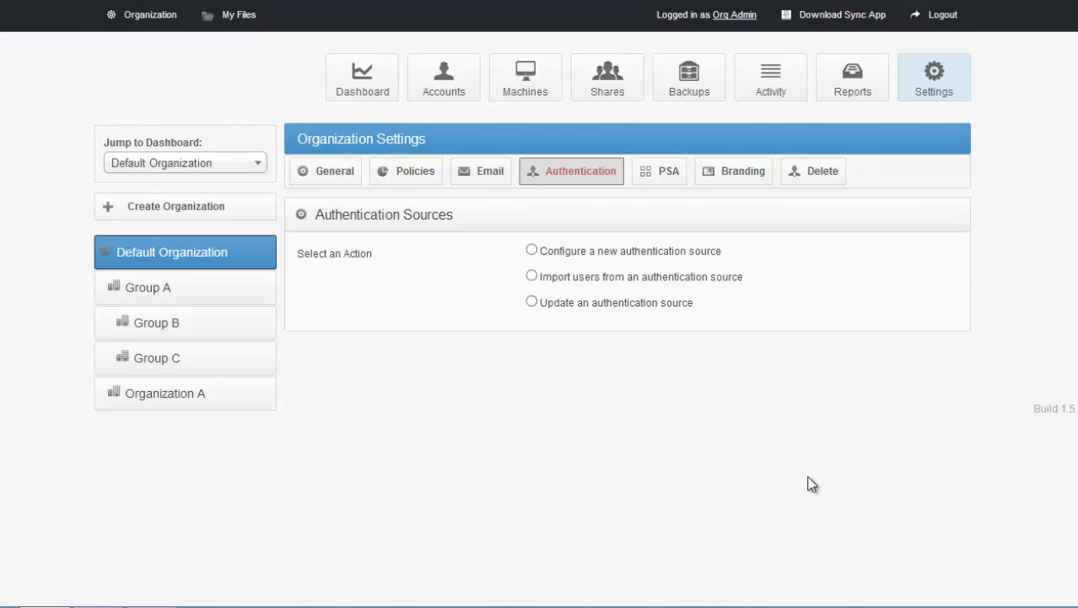
{"action": "left_click", "coordinate": [461, 87]}
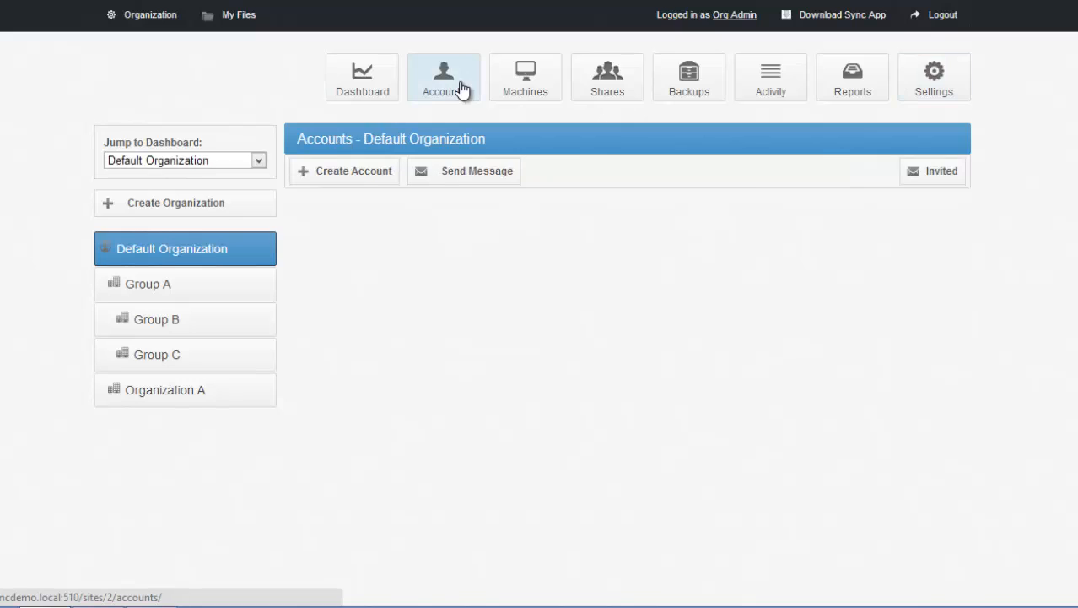
{"action": "left_click", "coordinate": [376, 173]}
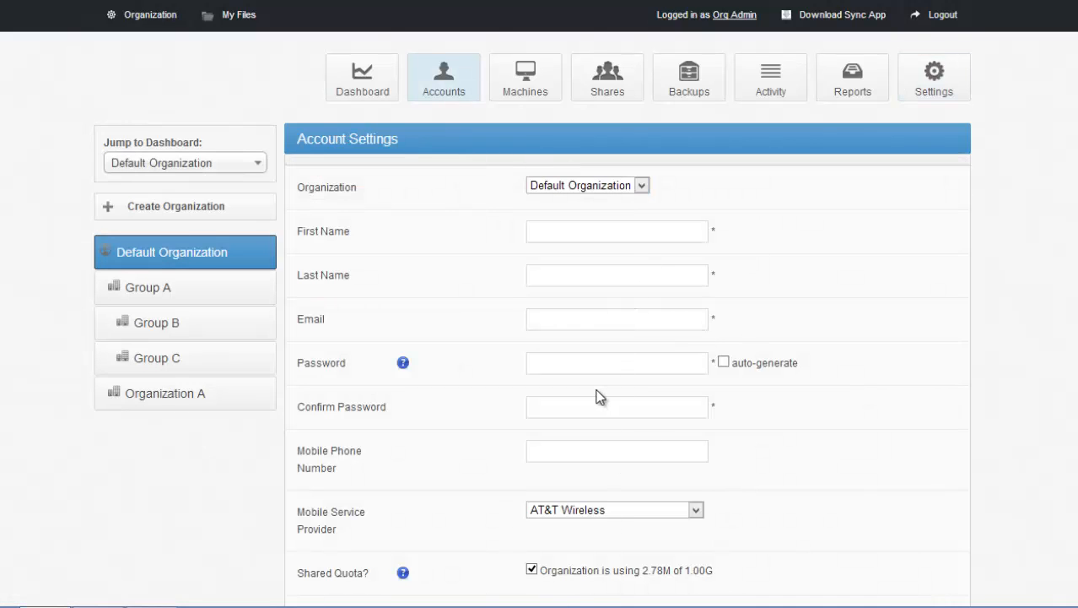
{"action": "left_click", "coordinate": [934, 85]}
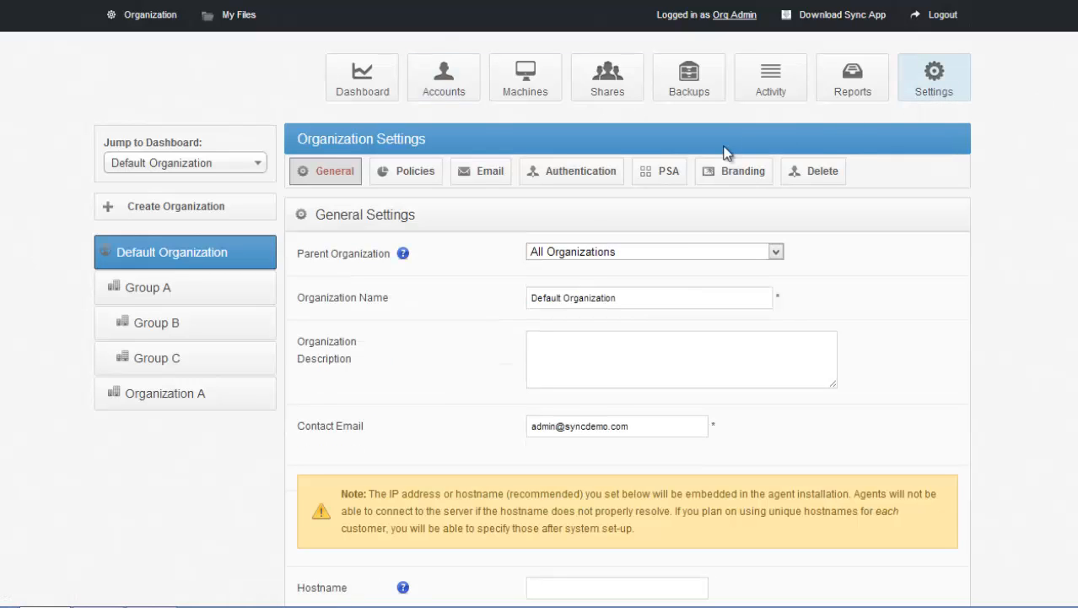
{"action": "left_click", "coordinate": [595, 174]}
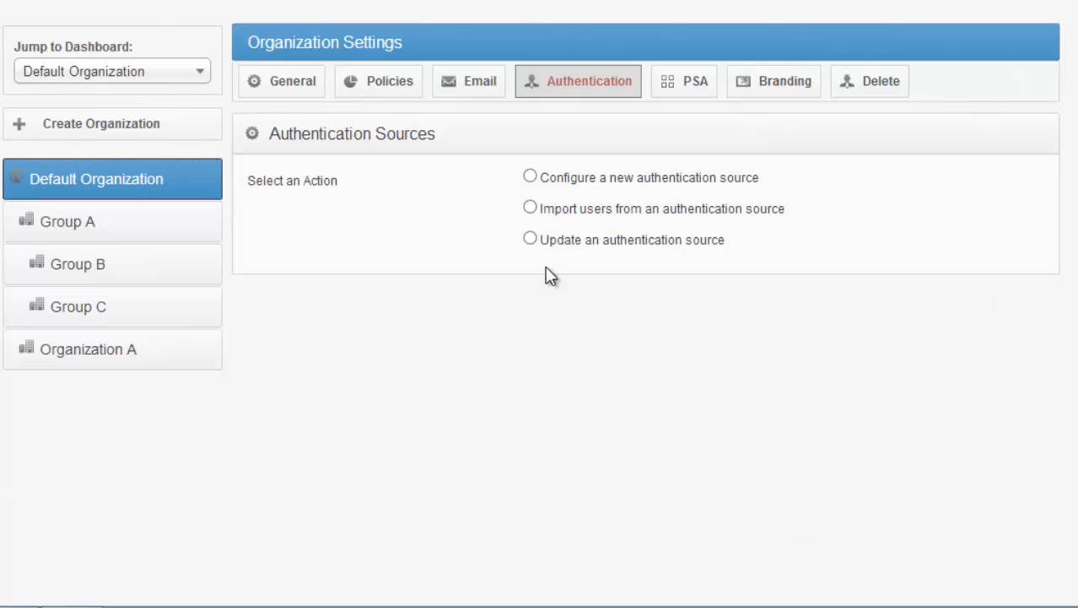
Step: View the Default Organization's PSA settings and branding settings, highlighting the PSA Settings heading
{"action": "left_click", "coordinate": [710, 99]}
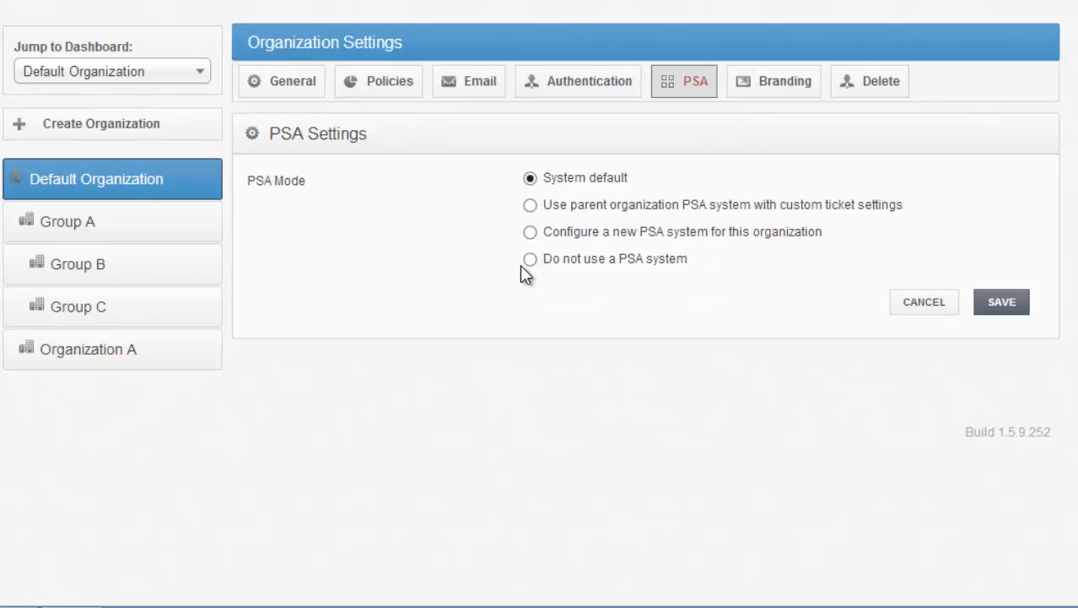
{"action": "left_click_drag", "start_coordinate": [269, 133], "coordinate": [429, 132]}
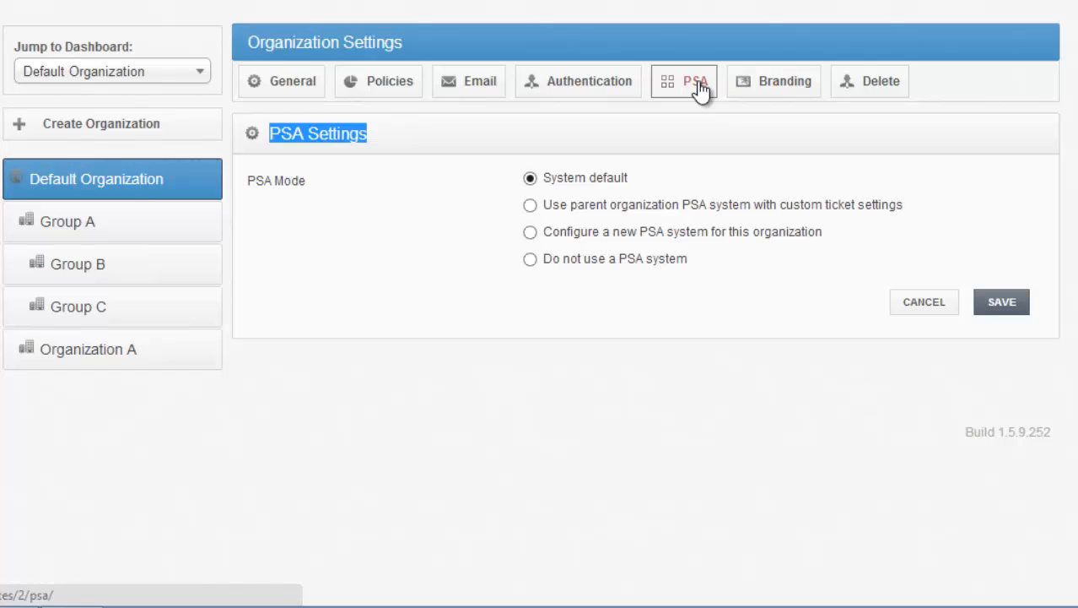
{"action": "left_click", "coordinate": [794, 90]}
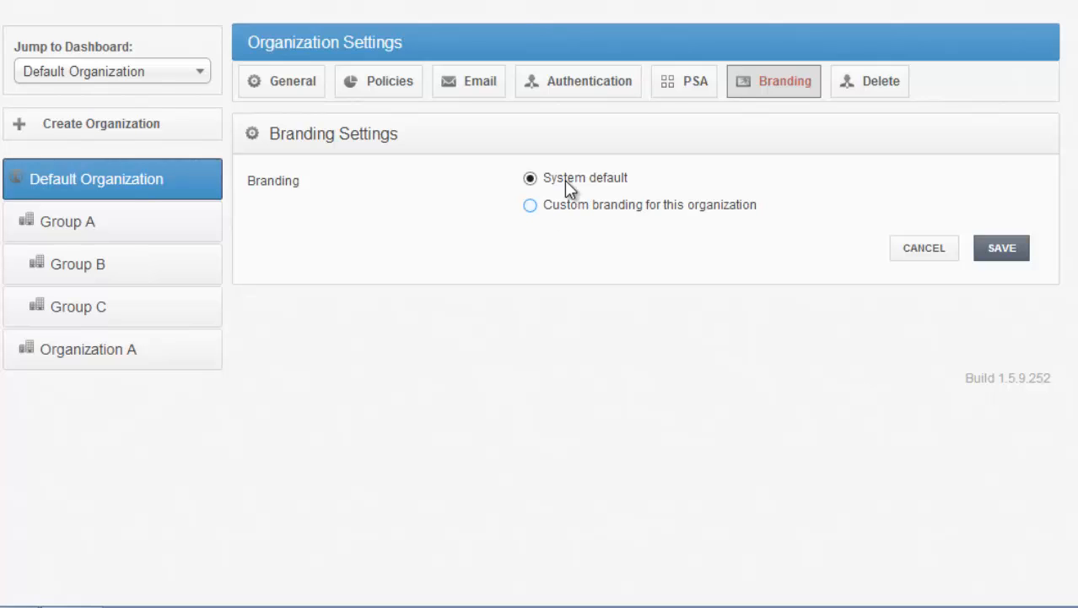
Step: Open the download page for the sync agents and mobile apps
{"action": "left_click", "coordinate": [7, 0]}
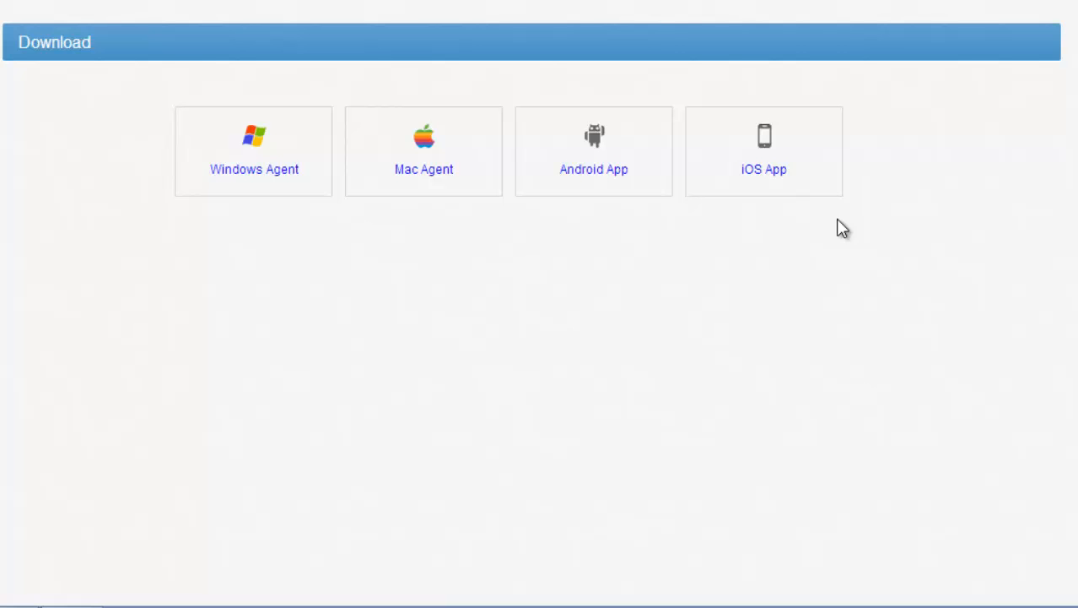
Step: Open a blank team share form for the Default Organization and highlight its Team Share Settings and Team Share headings
{"action": "left_click", "coordinate": [140, 33]}
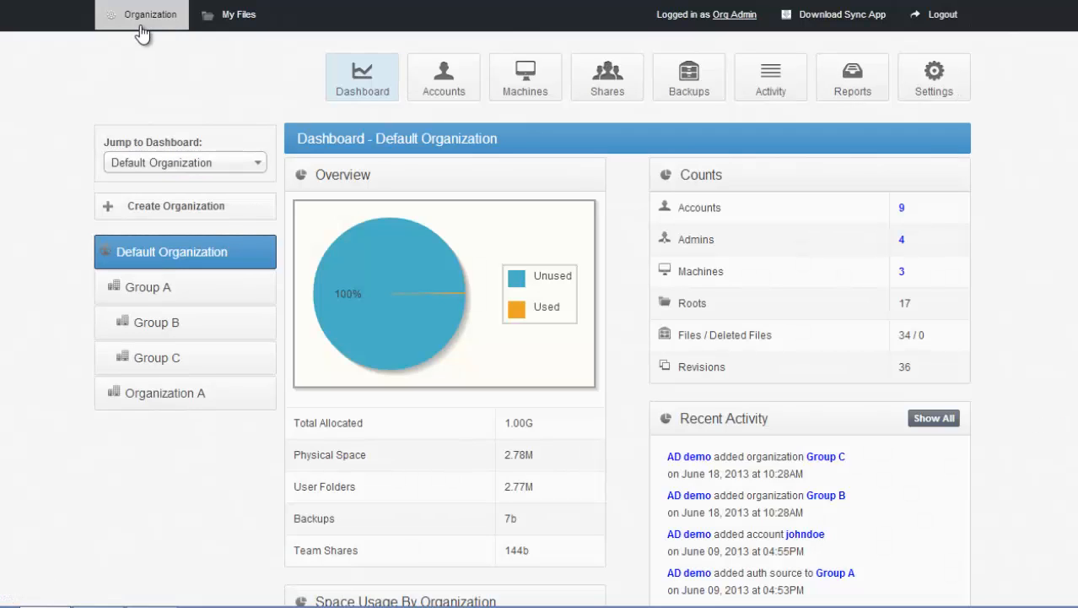
{"action": "left_click", "coordinate": [603, 103]}
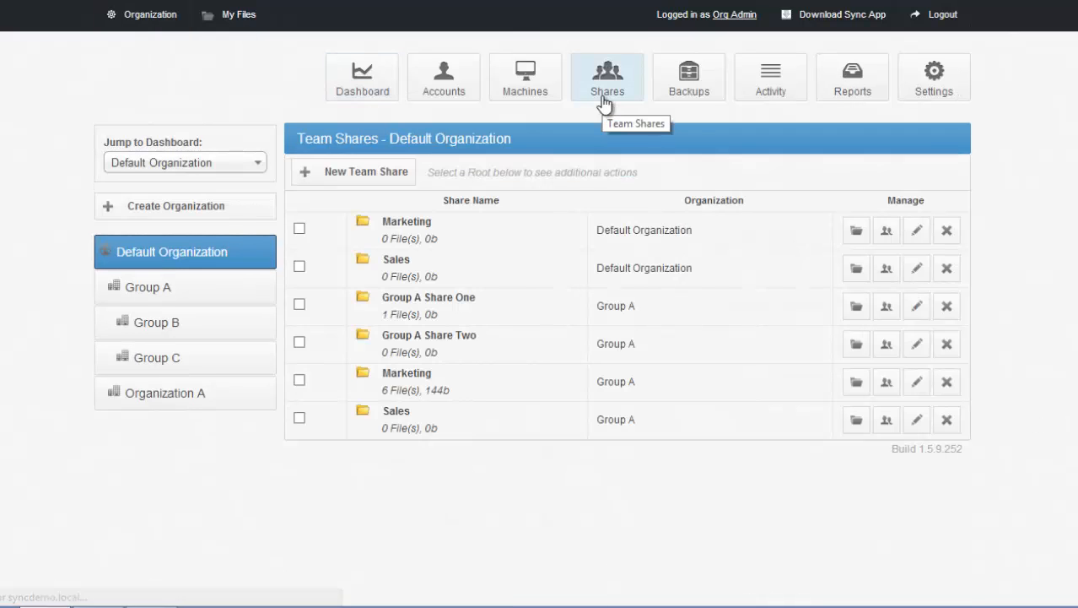
{"action": "left_click", "coordinate": [390, 175]}
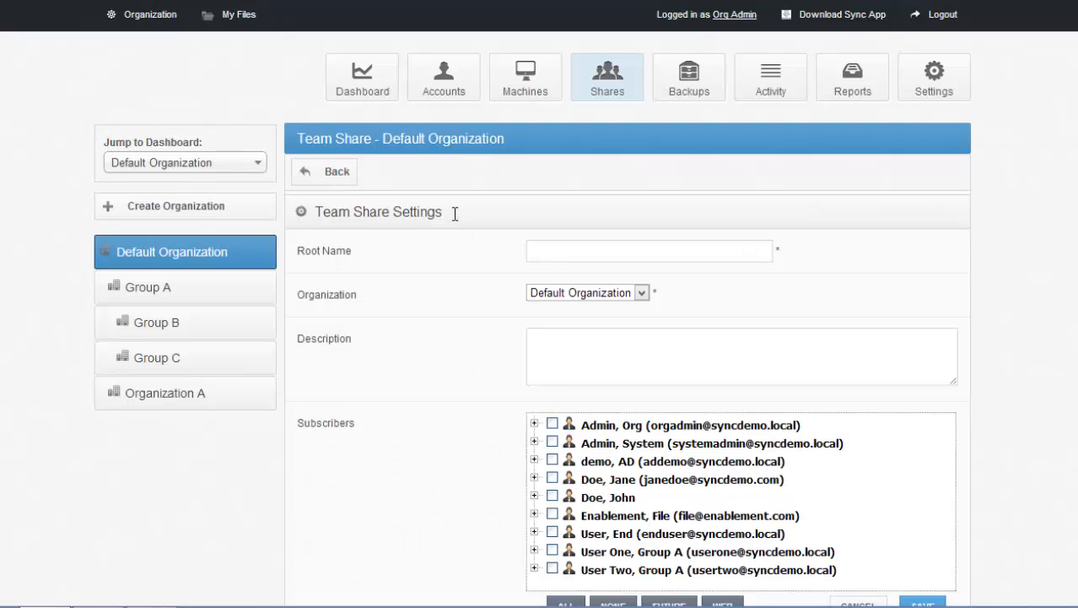
{"action": "left_click_drag", "start_coordinate": [315, 212], "coordinate": [449, 224]}
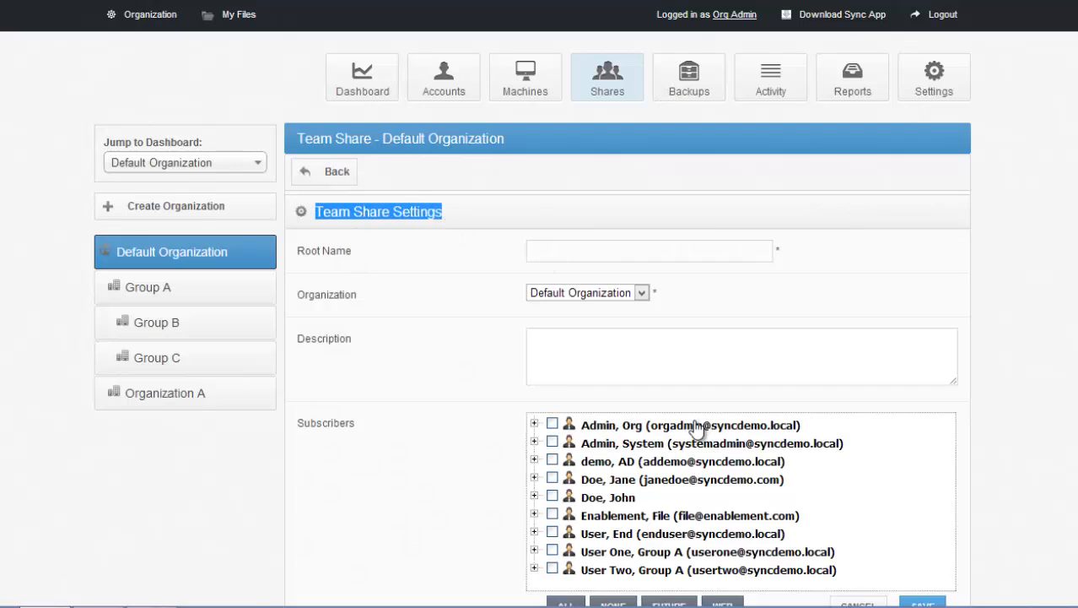
{"action": "scroll", "coordinate": [627, 388], "scroll_direction": "down", "scroll_amount": 1}
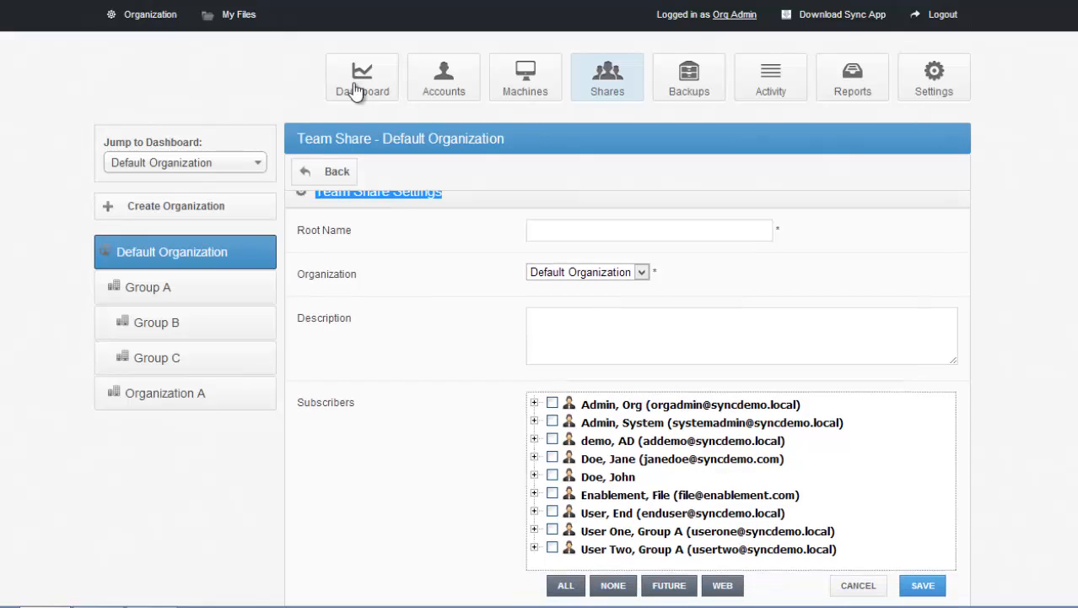
{"action": "left_click_drag", "start_coordinate": [371, 139], "coordinate": [297, 138]}
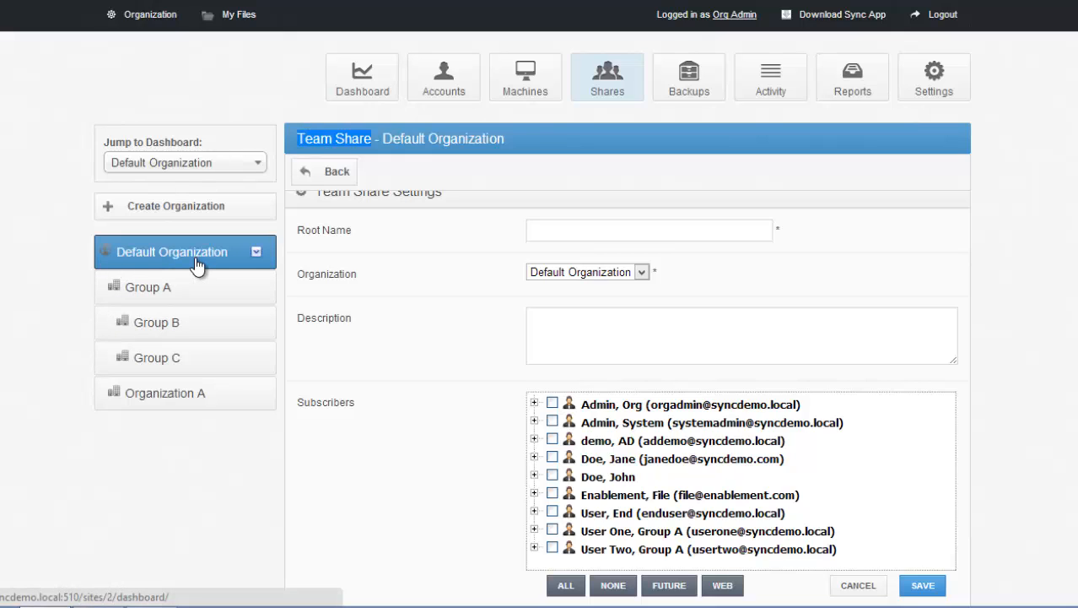
{"action": "scroll", "coordinate": [627, 394], "scroll_direction": "down", "scroll_amount": 1}
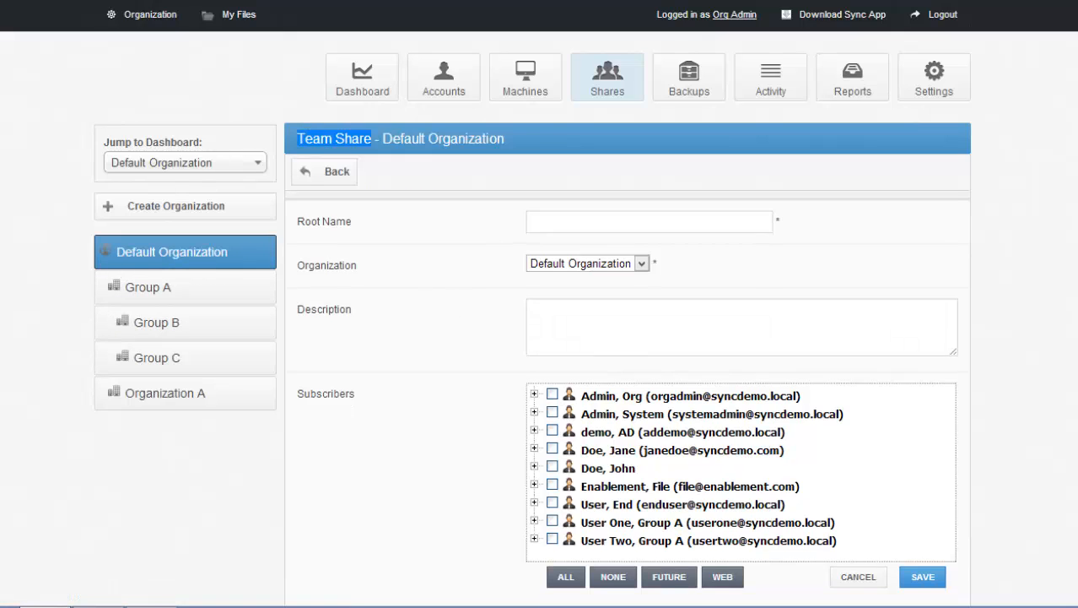
Step: Select the third and fifth listed accounts as subscribers of the new team share
{"action": "scroll", "coordinate": [772, 382], "scroll_direction": "down", "scroll_amount": 2}
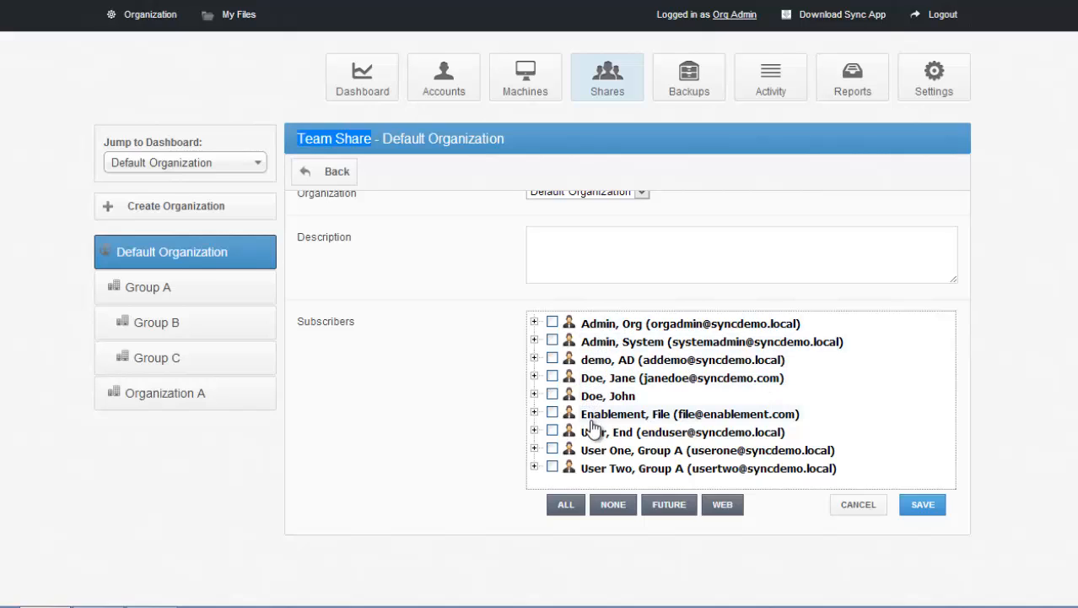
{"action": "left_click", "coordinate": [550, 396]}
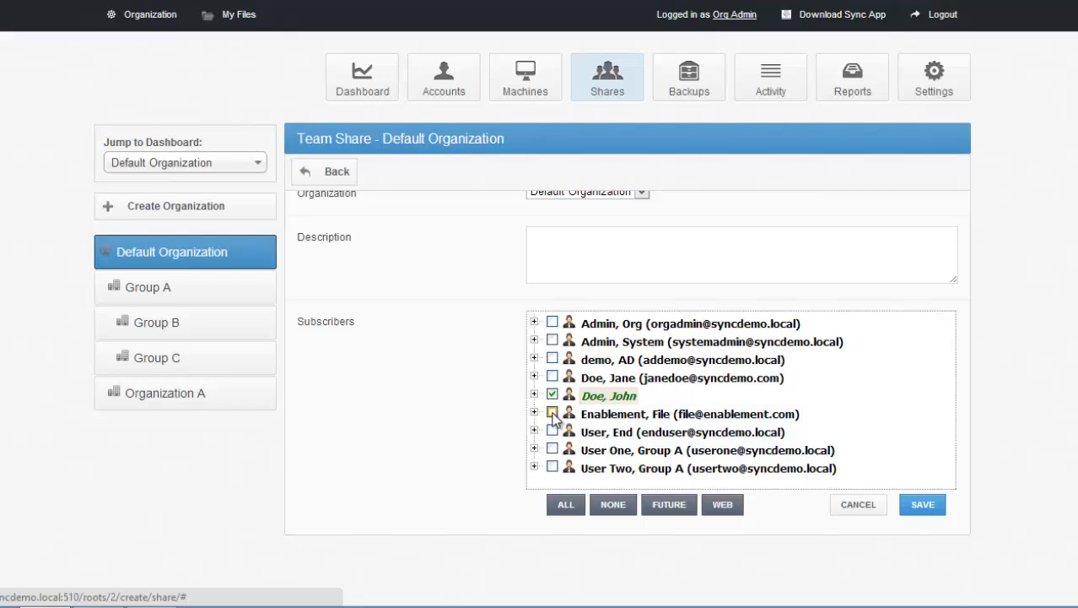
{"action": "left_click", "coordinate": [552, 359]}
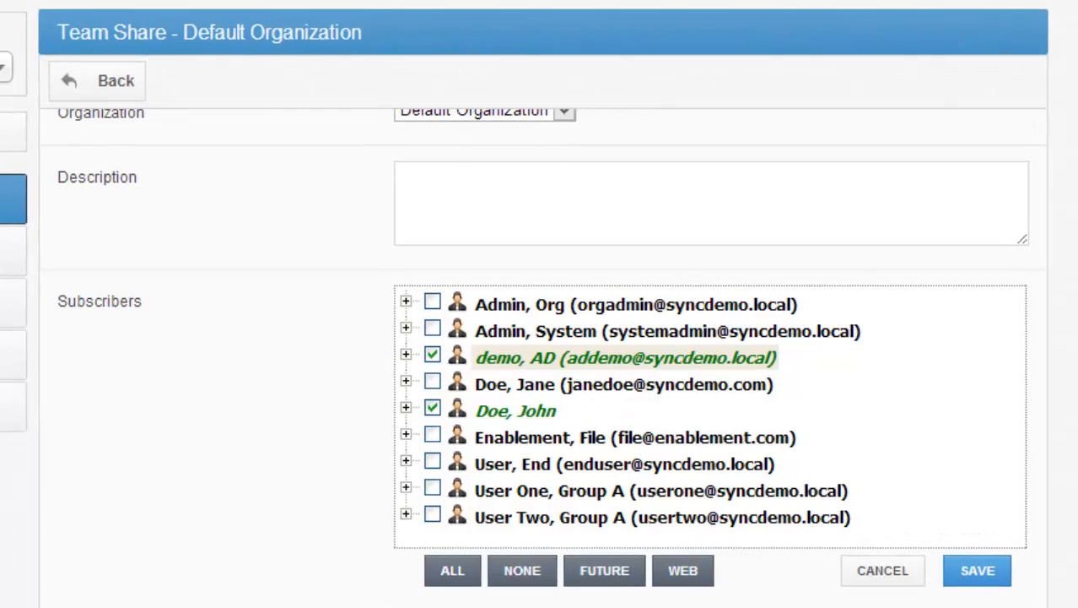
Step: Limit the fifth listed subscriber to Web access by excluding Future Machines and WebDAV, and highlight the Web option
{"action": "left_click", "coordinate": [406, 407]}
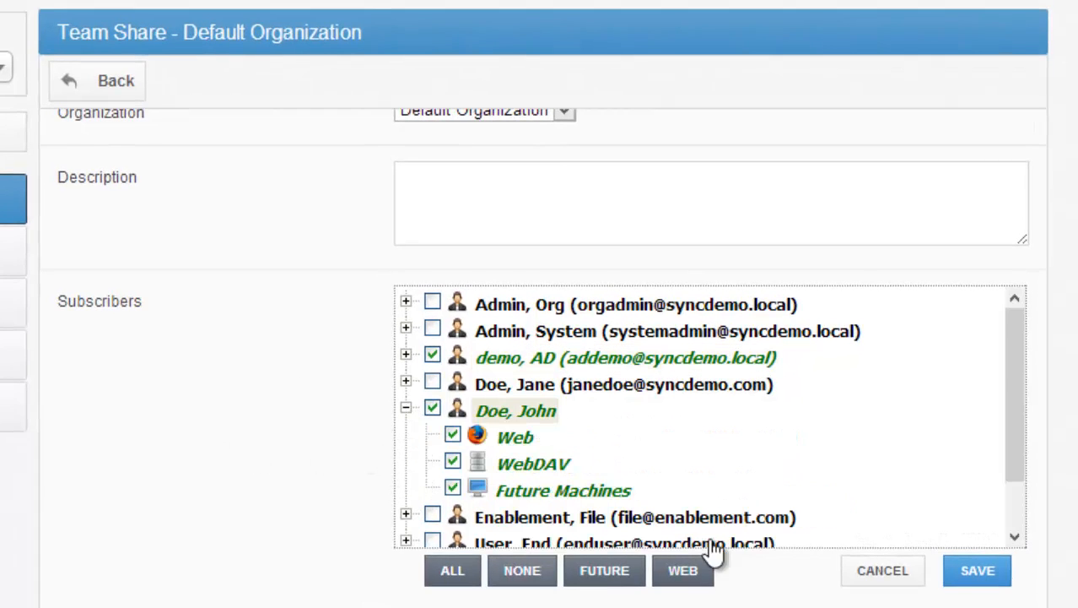
{"action": "left_click", "coordinate": [453, 489]}
{"action": "left_click", "coordinate": [452, 460]}
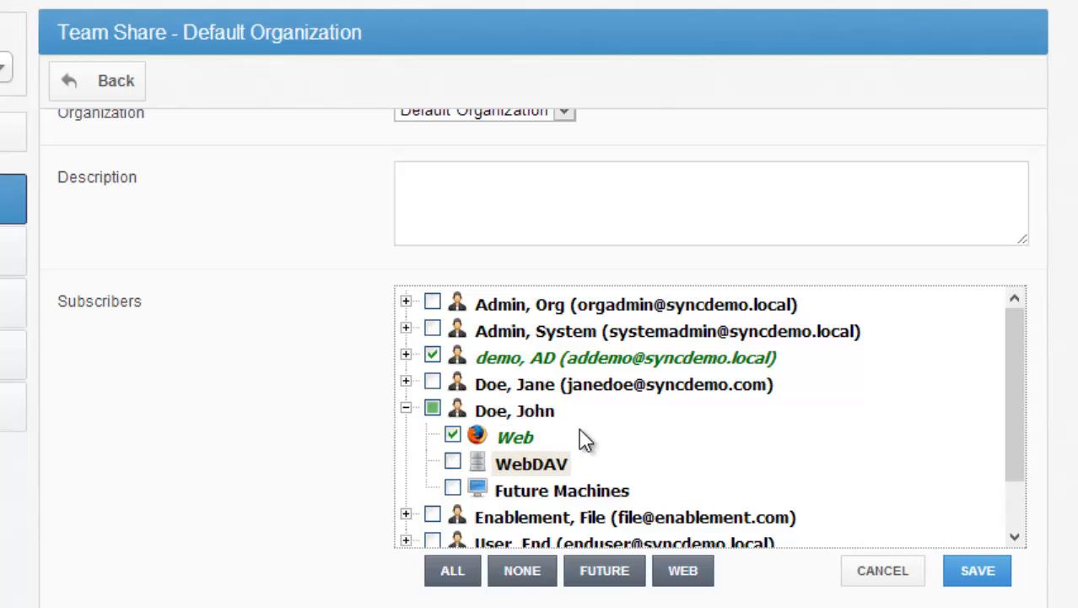
{"action": "left_click_drag", "start_coordinate": [536, 437], "coordinate": [475, 435]}
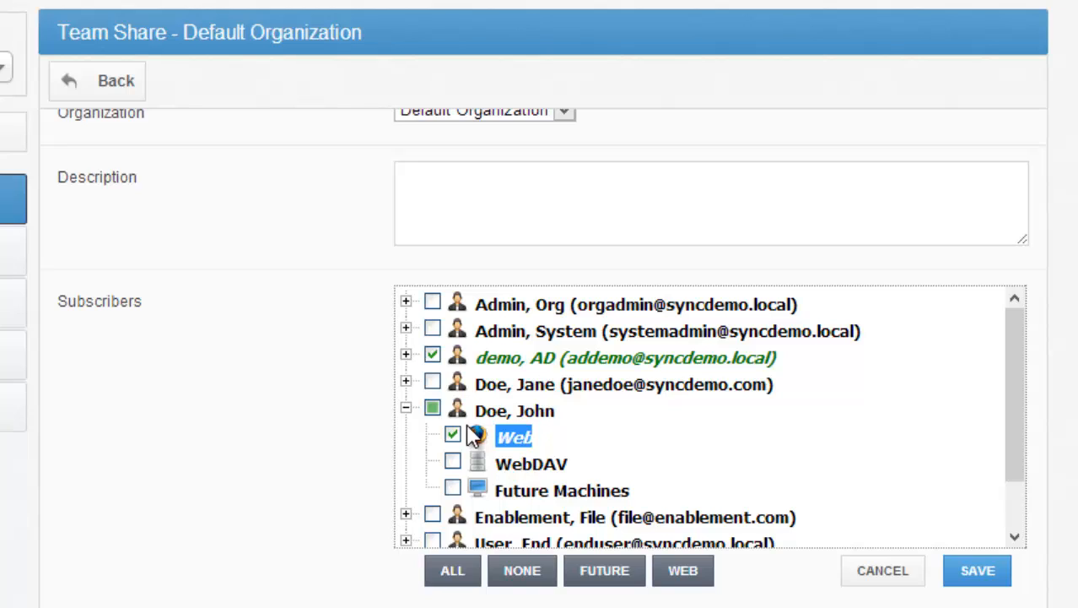
Step: Change the fifth listed subscriber's access from Web to WebDAV only and highlight the WebDAV option
{"action": "left_click", "coordinate": [453, 434]}
{"action": "left_click", "coordinate": [452, 460]}
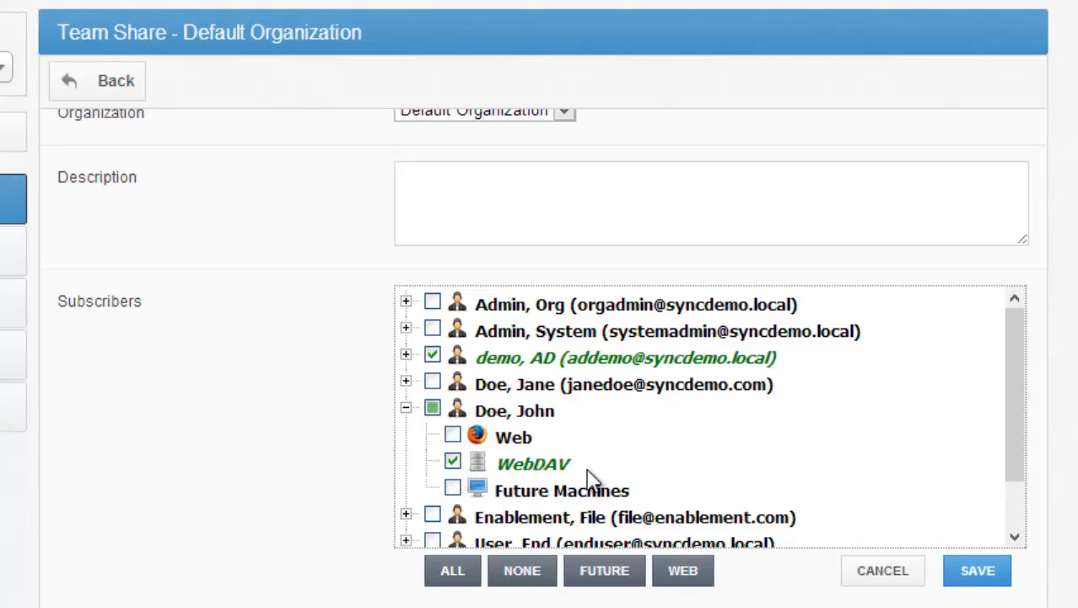
{"action": "left_click_drag", "start_coordinate": [582, 471], "coordinate": [494, 464]}
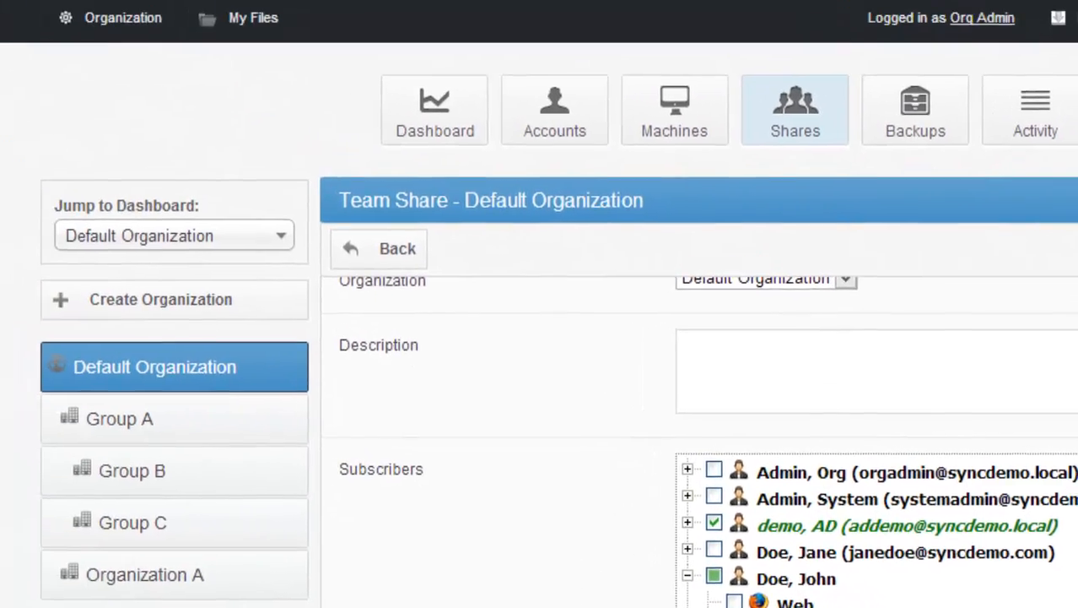
Step: Switch to File Explorer to view the local Sync folder and return to the team share form
{"action": "key", "text": "alt+Tab"}
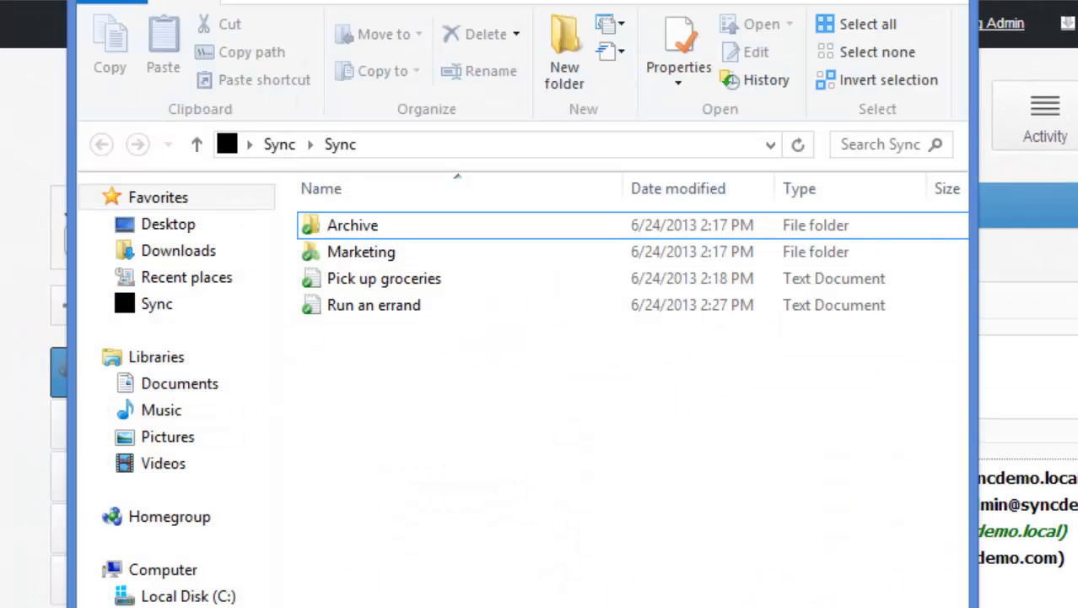
{"action": "left_click", "coordinate": [620, 354]}
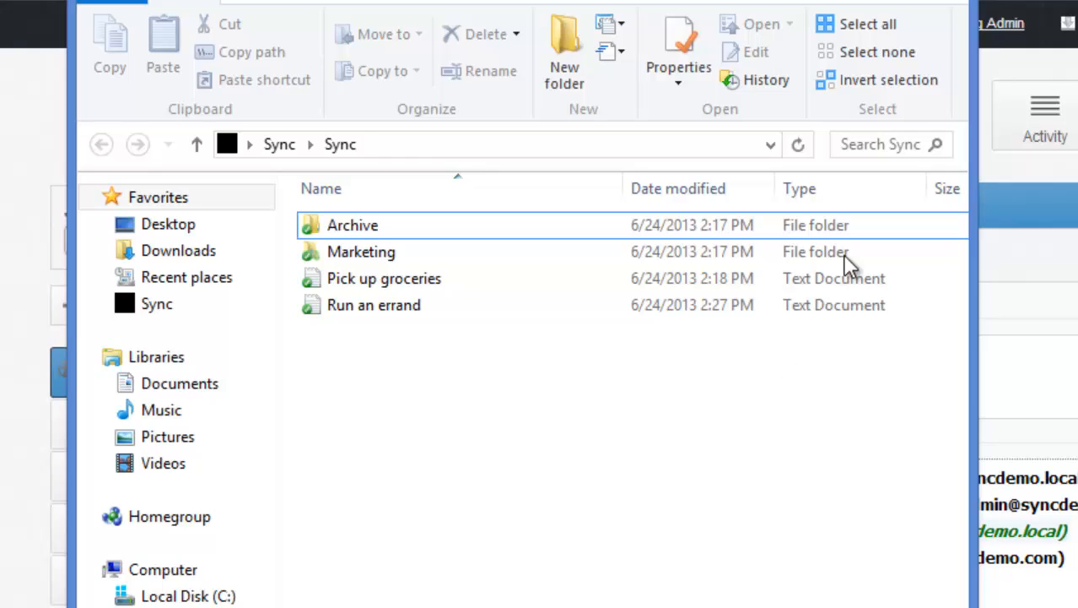
{"action": "left_click", "coordinate": [943, 1]}
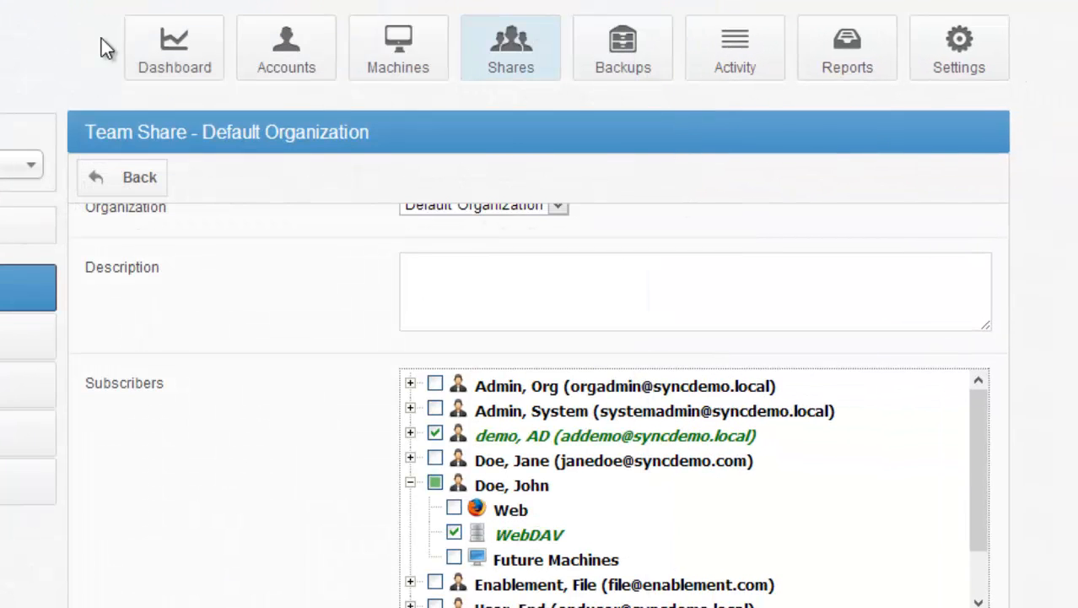
Step: Open the Default Organization's dashboard and highlight its Accounts and Machines counts
{"action": "left_click", "coordinate": [150, 53]}
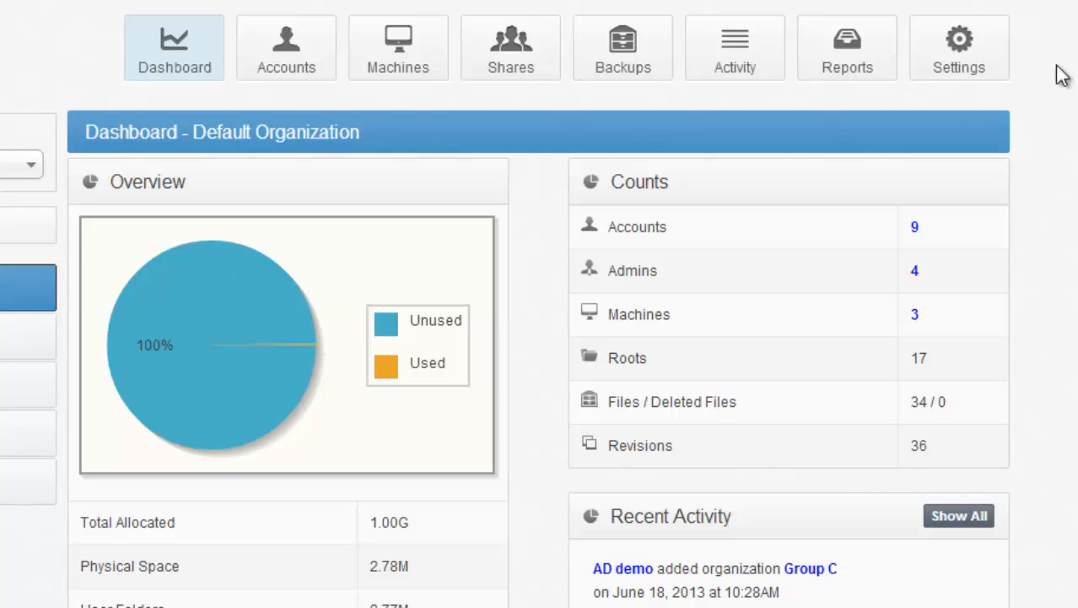
{"action": "left_click_drag", "start_coordinate": [944, 228], "coordinate": [604, 226]}
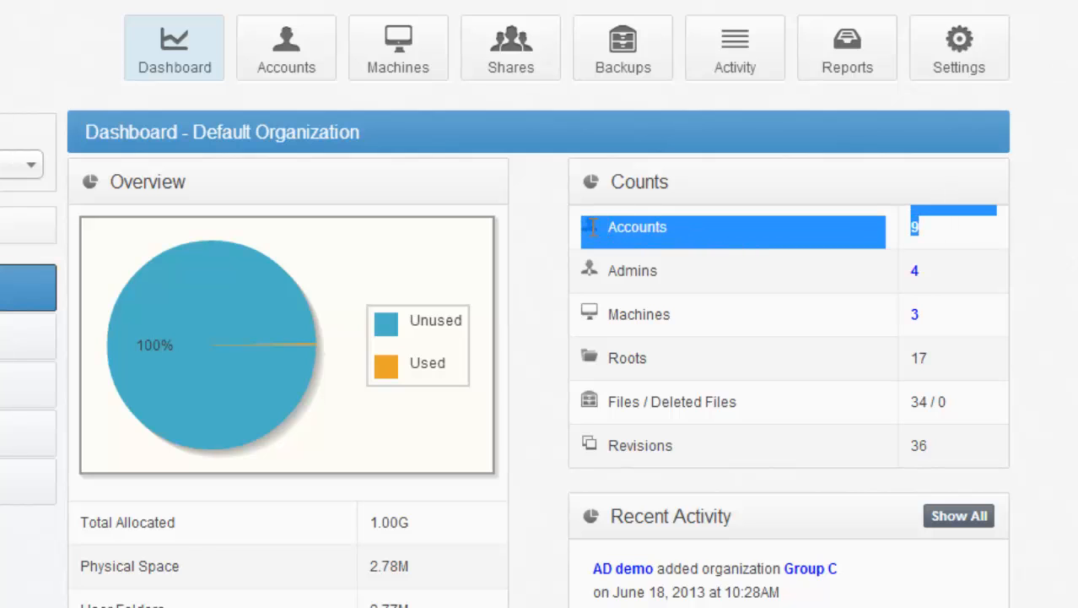
{"action": "left_click", "coordinate": [658, 248]}
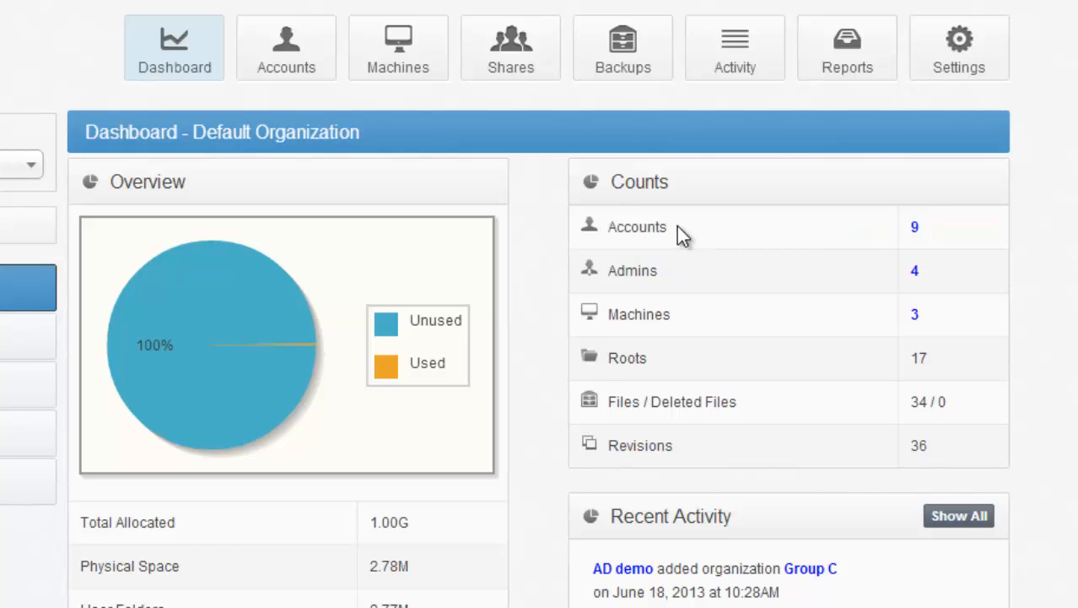
{"action": "left_click_drag", "start_coordinate": [925, 314], "coordinate": [604, 312]}
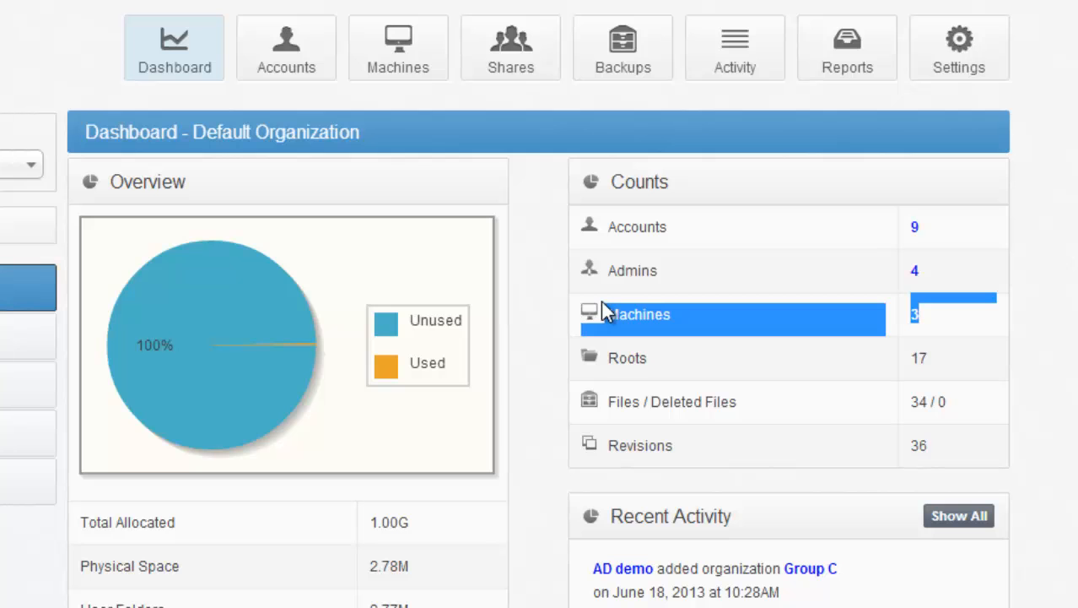
Step: Review the dashboard's storage, activity, bandwidth and usage sections, highlighting the Total Allocated and Physical Space rows
{"action": "scroll", "coordinate": [668, 217], "scroll_direction": "down", "scroll_amount": 3}
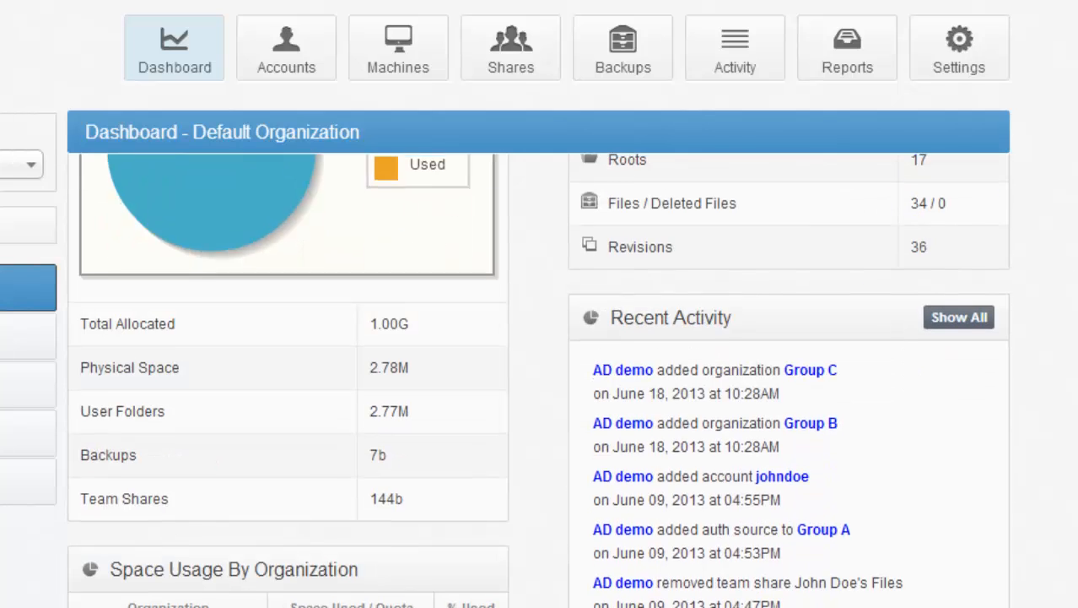
{"action": "left_click_drag", "start_coordinate": [447, 321], "coordinate": [95, 295]}
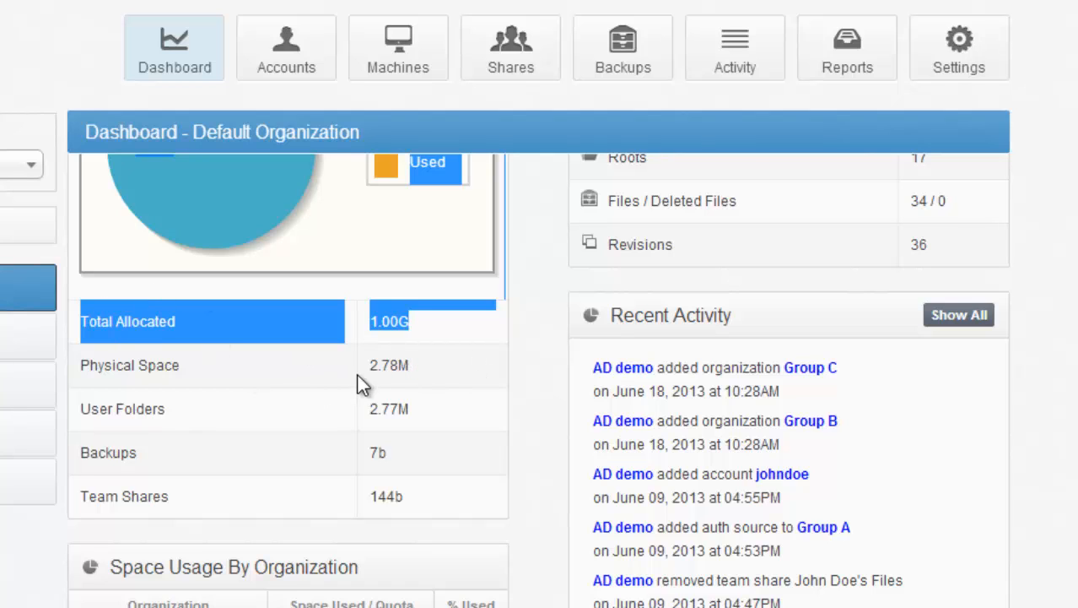
{"action": "left_click_drag", "start_coordinate": [436, 373], "coordinate": [292, 365]}
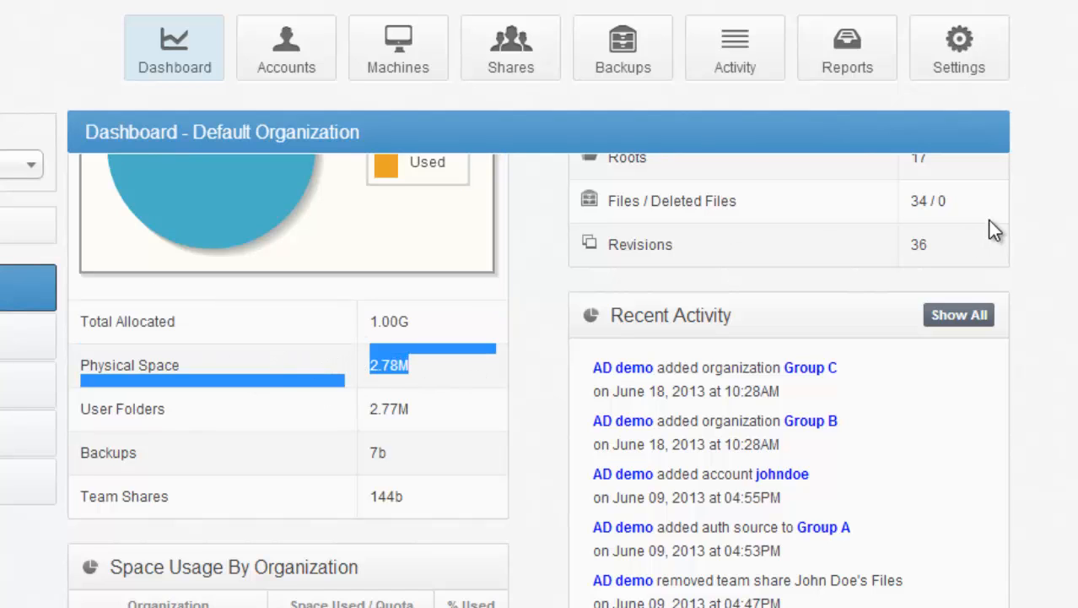
{"action": "scroll", "coordinate": [538, 380], "scroll_direction": "down", "scroll_amount": 8}
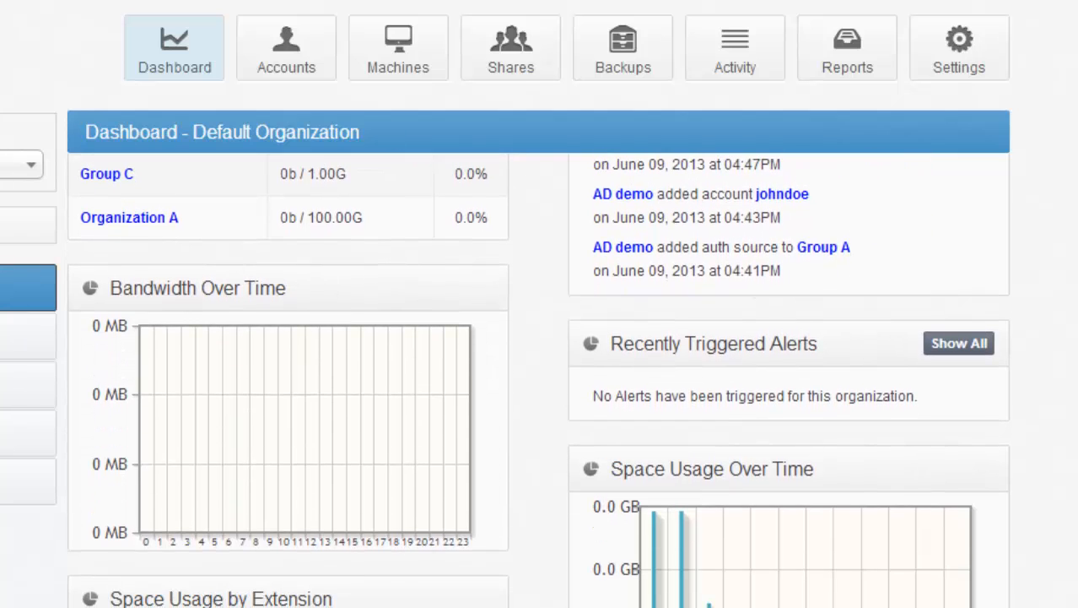
{"action": "scroll", "coordinate": [538, 380], "scroll_direction": "down", "scroll_amount": 5}
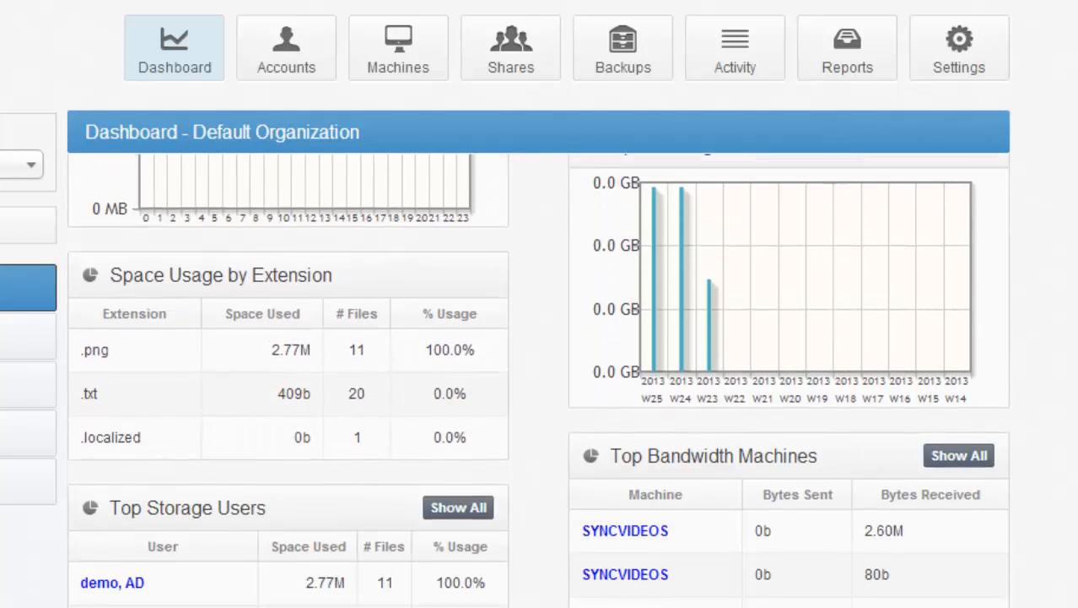
{"action": "scroll", "coordinate": [539, 380], "scroll_direction": "down", "scroll_amount": 3}
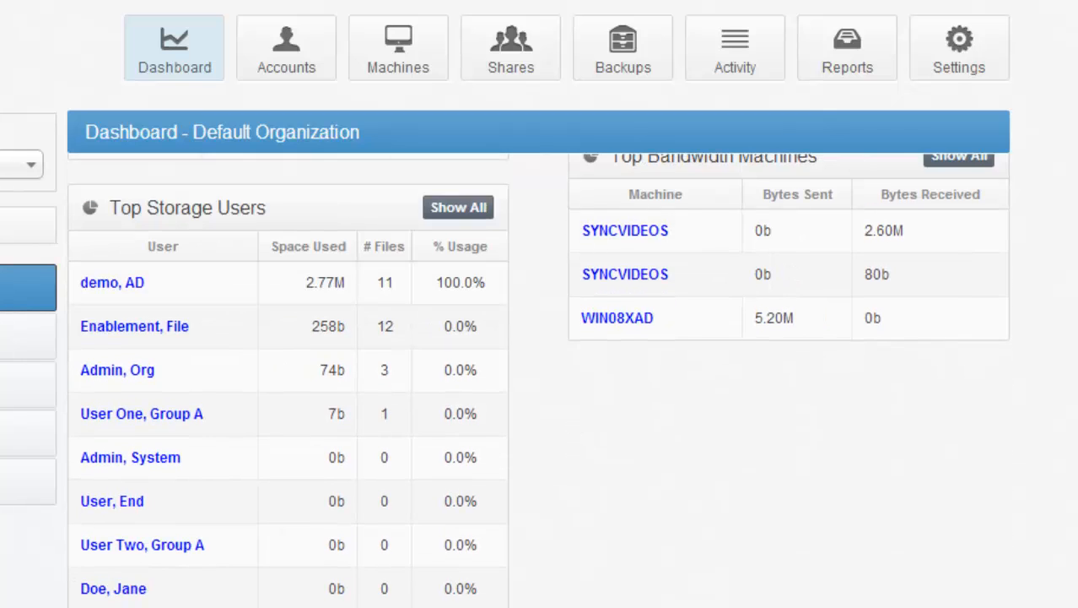
{"action": "scroll", "coordinate": [539, 379], "scroll_direction": "up", "scroll_amount": 8}
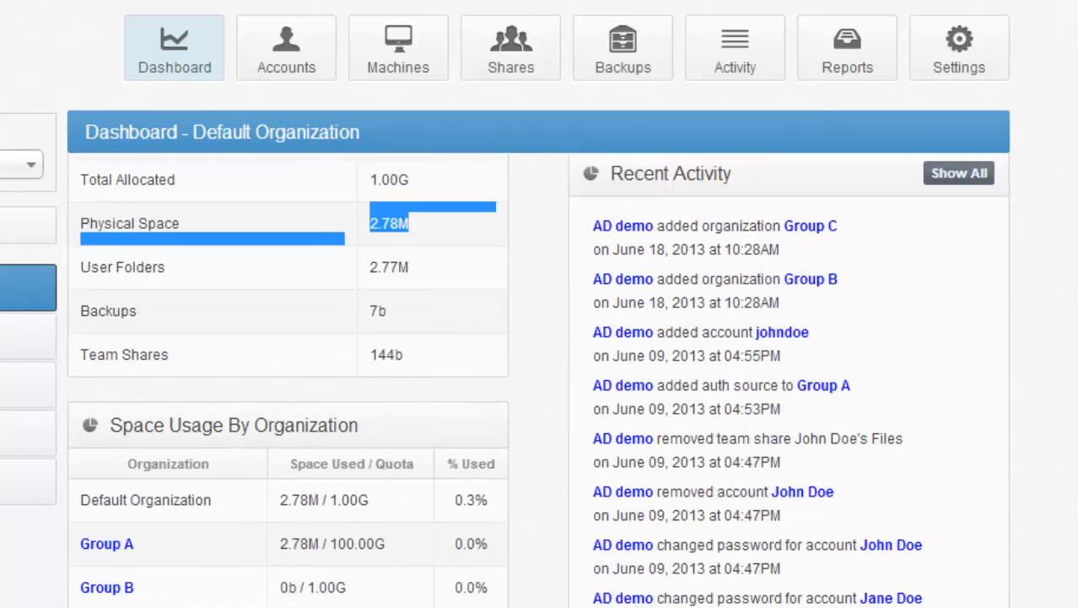
{"action": "scroll", "coordinate": [539, 380], "scroll_direction": "up", "scroll_amount": 4}
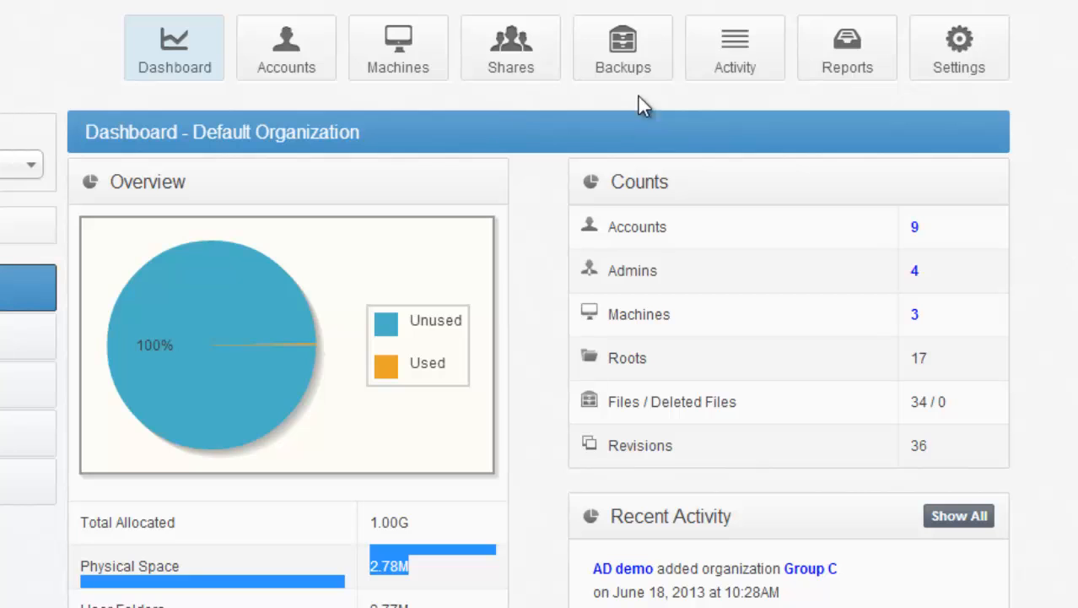
Step: Start a new Default Organization report with Recurring enabled and the accounts-to-revisions count and Bandwidth usage gadgets selected
{"action": "left_click", "coordinate": [830, 48]}
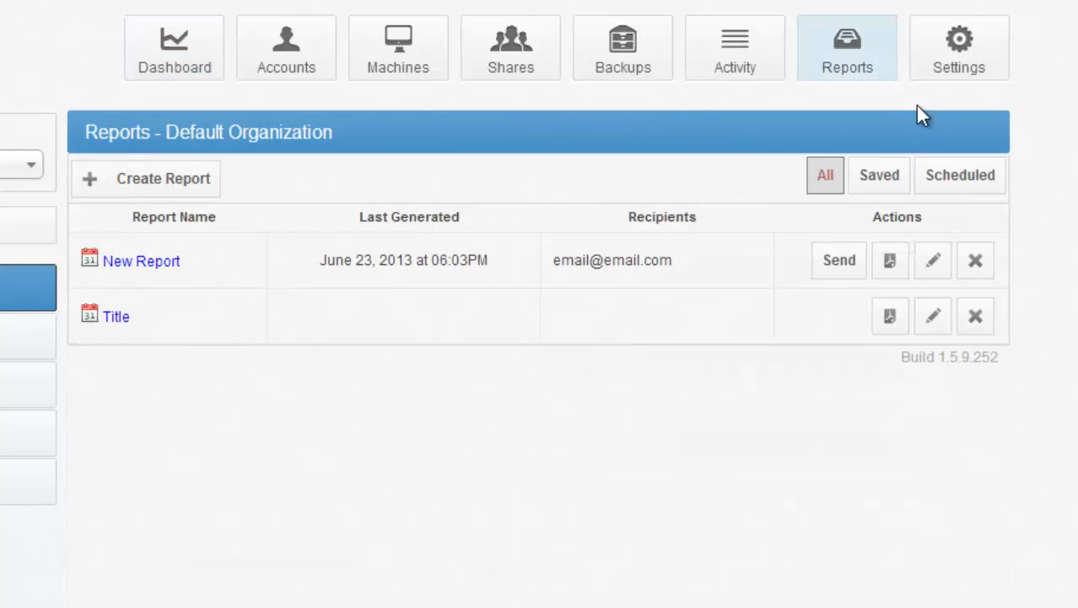
{"action": "left_click", "coordinate": [177, 189]}
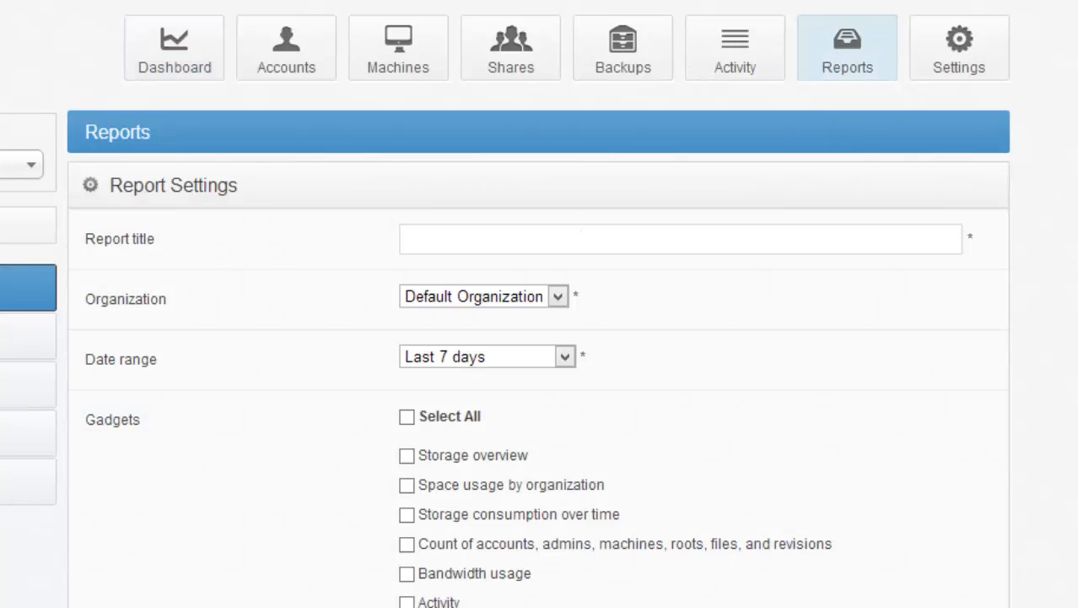
{"action": "scroll", "coordinate": [1006, 539], "scroll_direction": "down", "scroll_amount": 4}
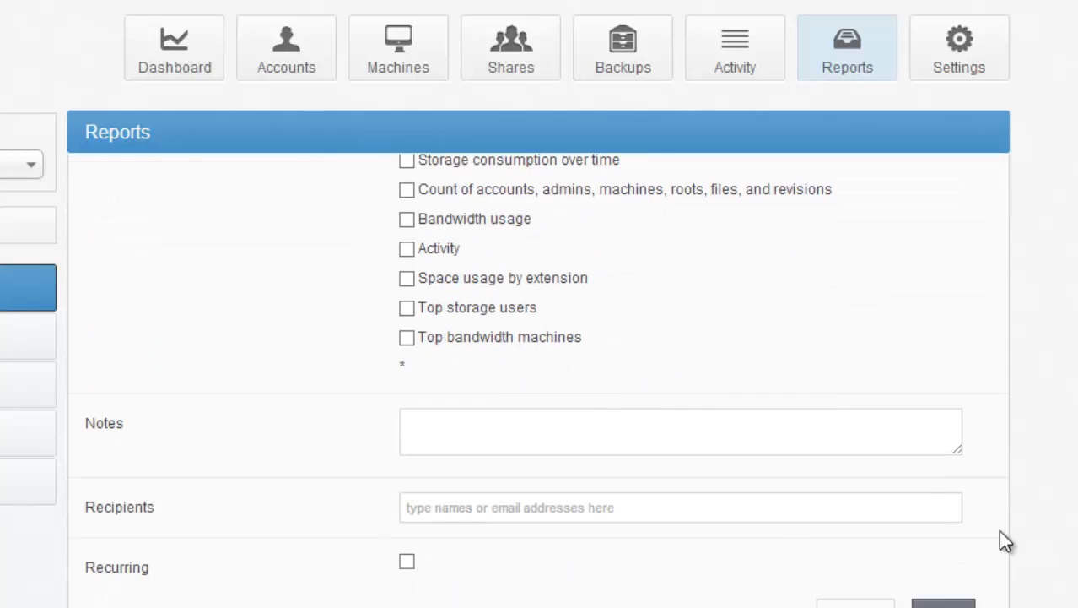
{"action": "left_click", "coordinate": [407, 562]}
{"action": "scroll", "coordinate": [907, 264], "scroll_direction": "up", "scroll_amount": 3}
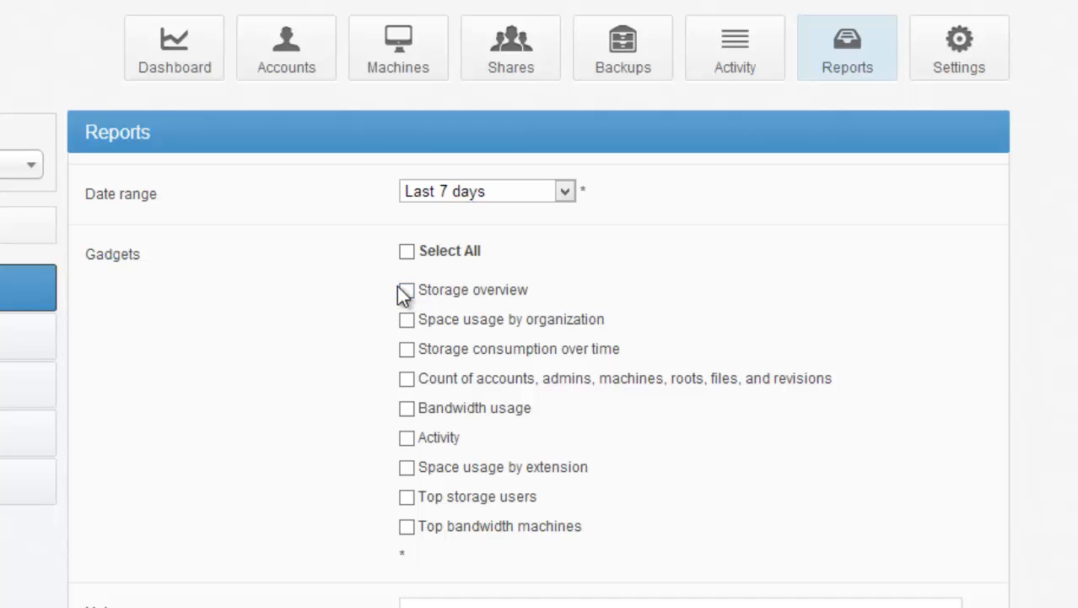
{"action": "left_click", "coordinate": [407, 379]}
{"action": "left_click", "coordinate": [406, 409]}
Step: Start a new Default Organization backup and expand the AD demo and Group A user accounts, checking their SYNCVIDEOS and WIN08XAD machines for folders
{"action": "left_click", "coordinate": [663, 41]}
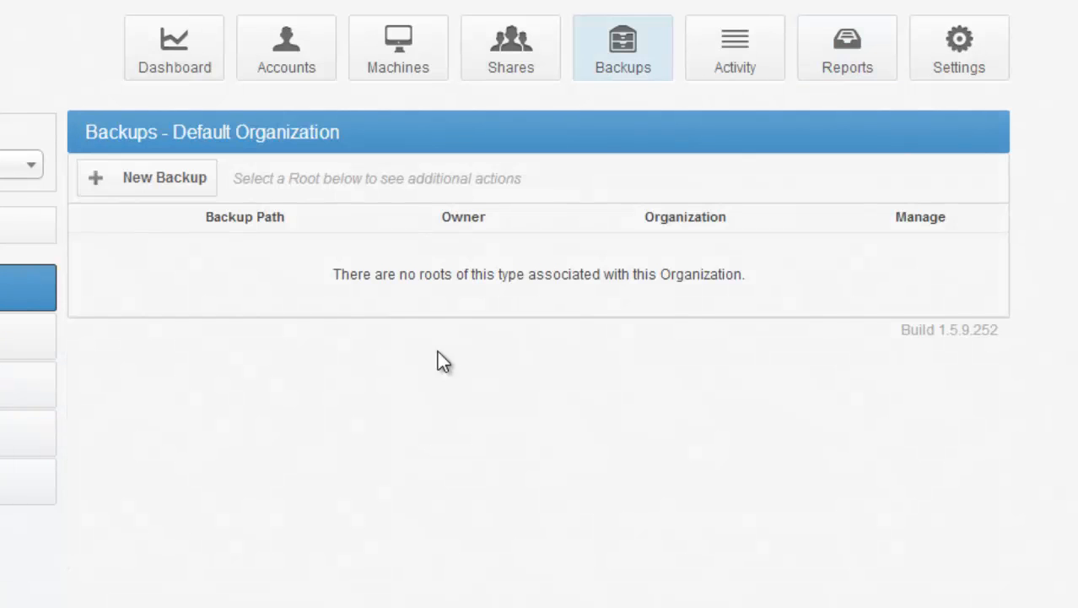
{"action": "left_click", "coordinate": [138, 179]}
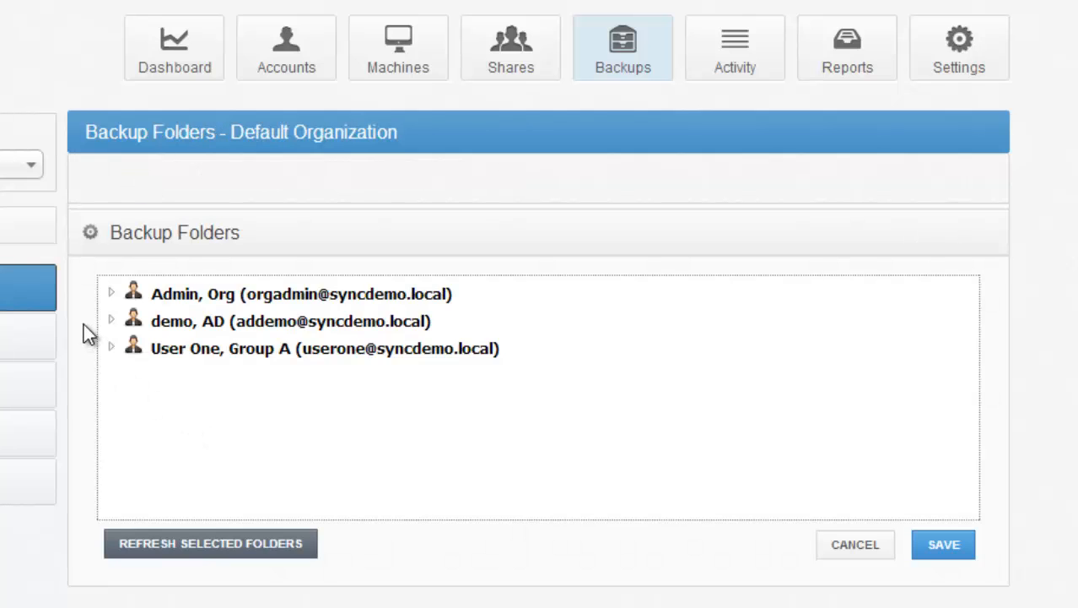
{"action": "left_click", "coordinate": [111, 321]}
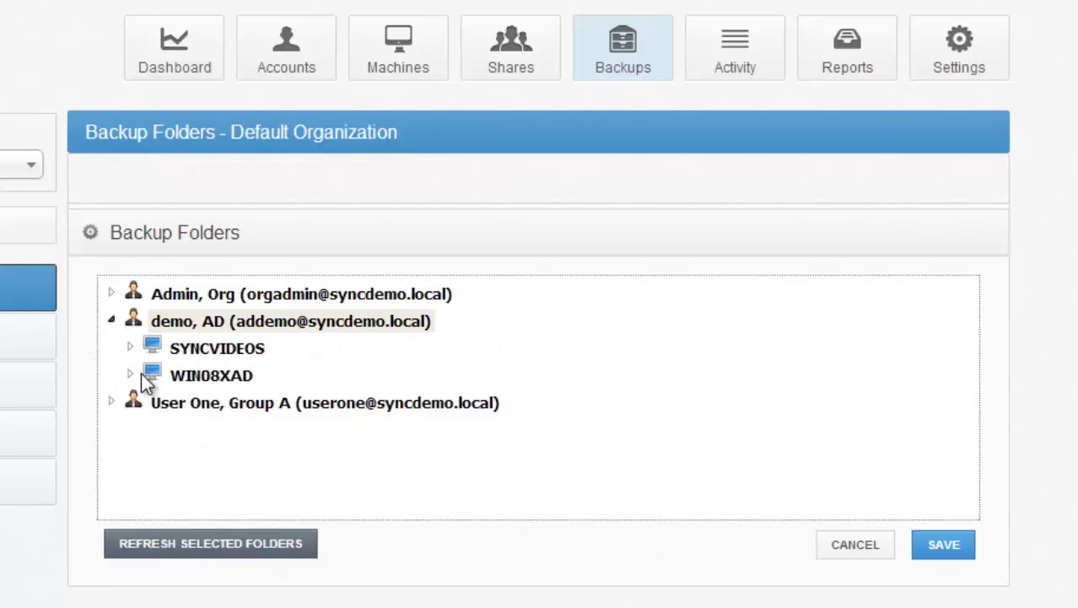
{"action": "left_click", "coordinate": [130, 347]}
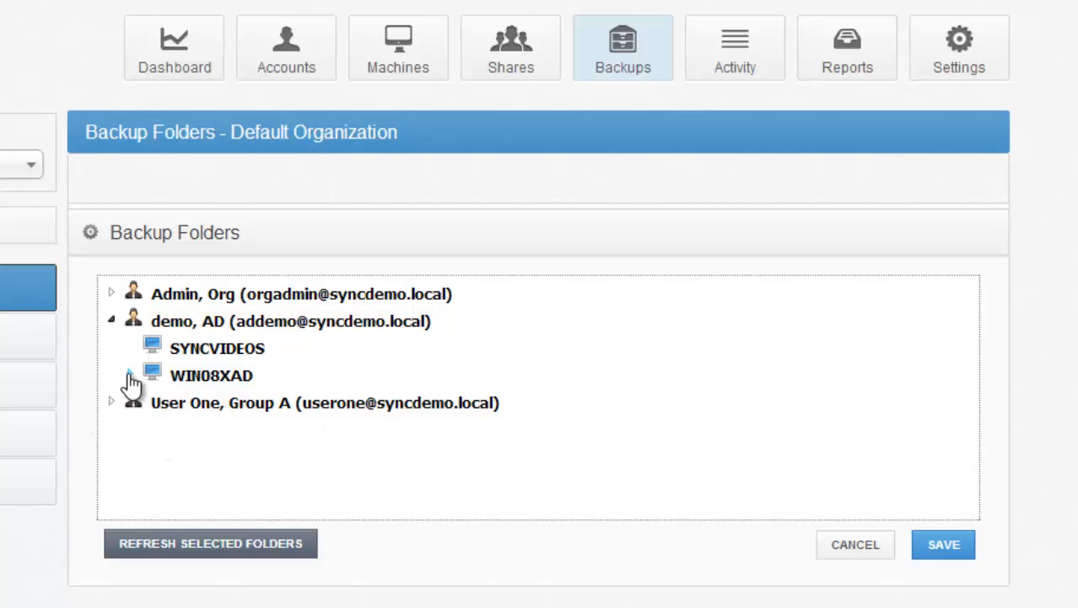
{"action": "left_click", "coordinate": [129, 373]}
{"action": "left_click", "coordinate": [111, 403]}
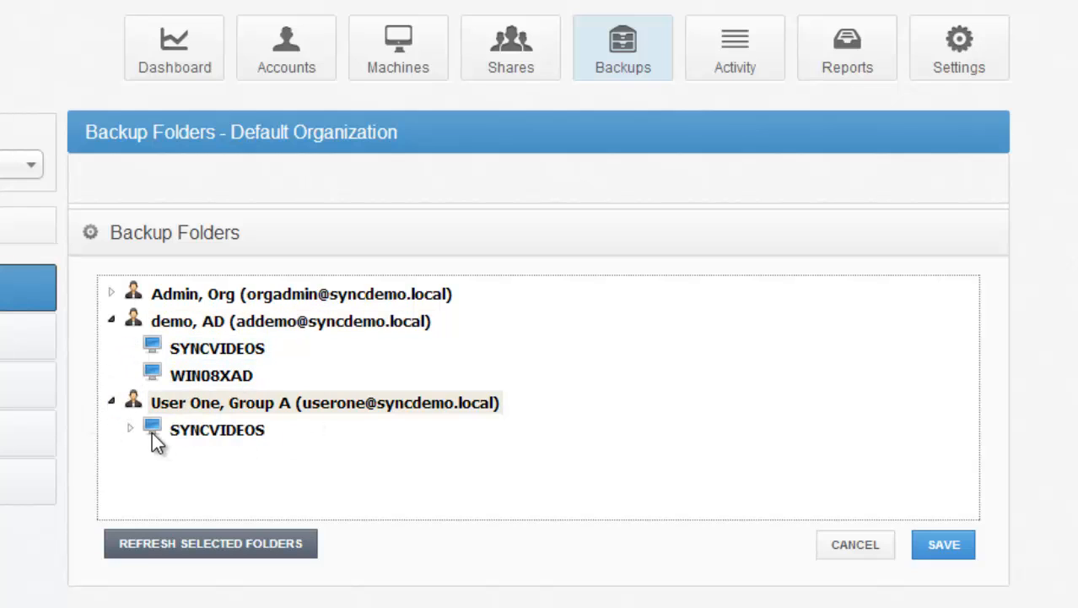
{"action": "left_click", "coordinate": [130, 429]}
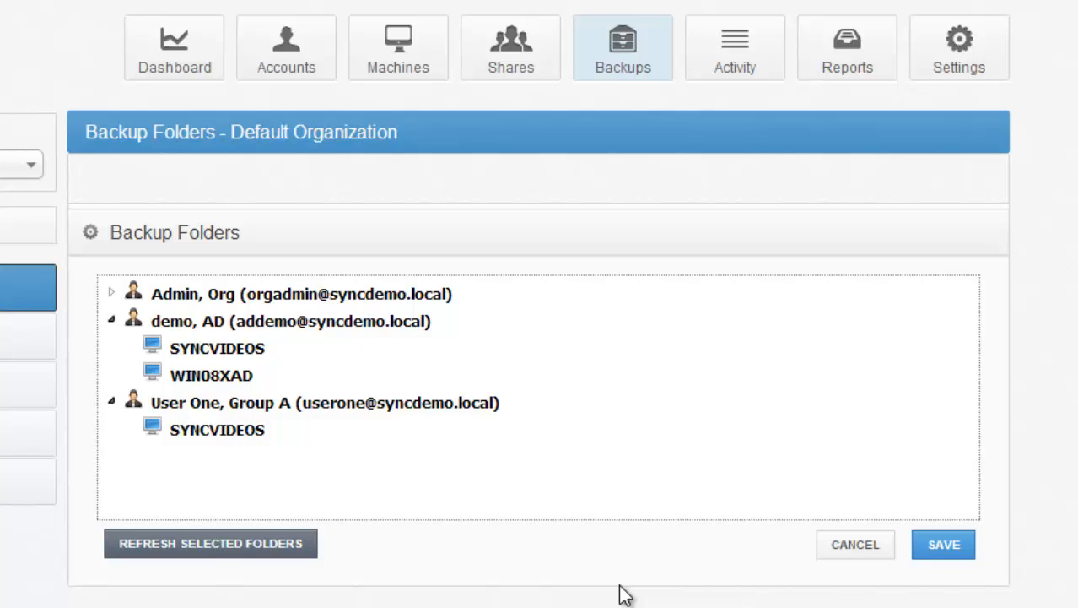
Step: Select the DELL folder on the C:\ drive of the organization admin account's SYNCVIDEOS machine for backup
{"action": "left_click", "coordinate": [117, 295]}
{"action": "left_click", "coordinate": [130, 320]}
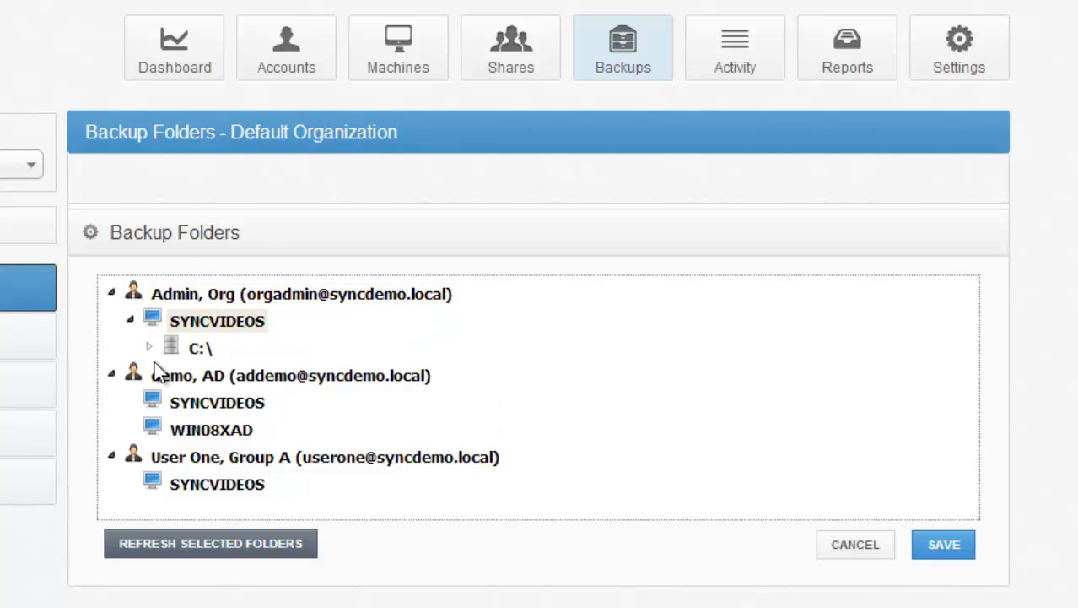
{"action": "left_click", "coordinate": [149, 347]}
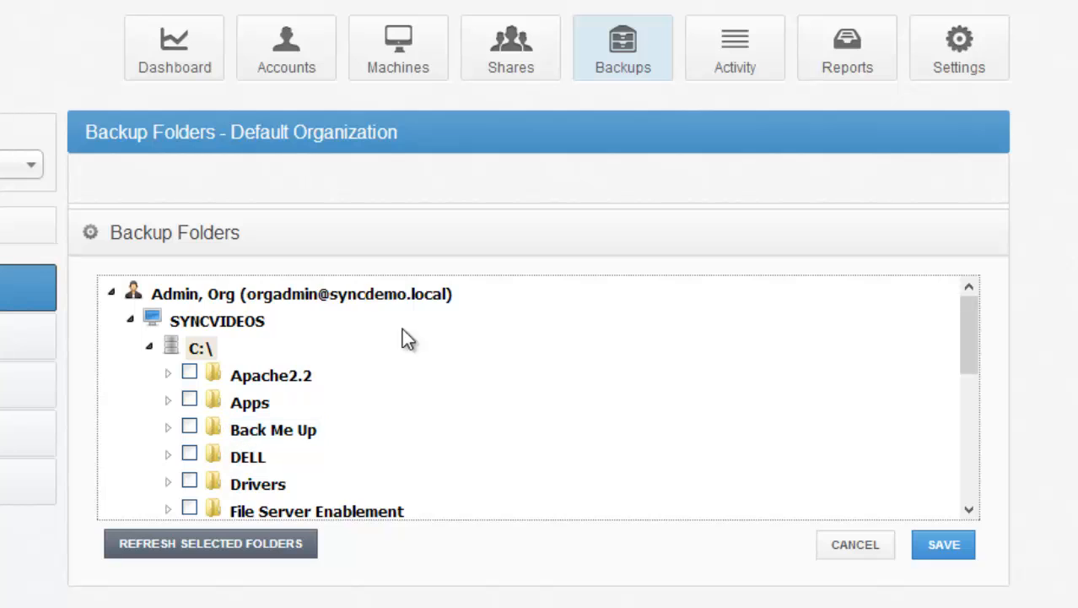
{"action": "mouse_move", "coordinate": [975, 337]}
{"action": "left_mouse_down"}
{"action": "mouse_move", "coordinate": [966, 418]}
{"action": "mouse_move", "coordinate": [981, 402]}
{"action": "mouse_move", "coordinate": [983, 345]}
{"action": "left_mouse_up"}
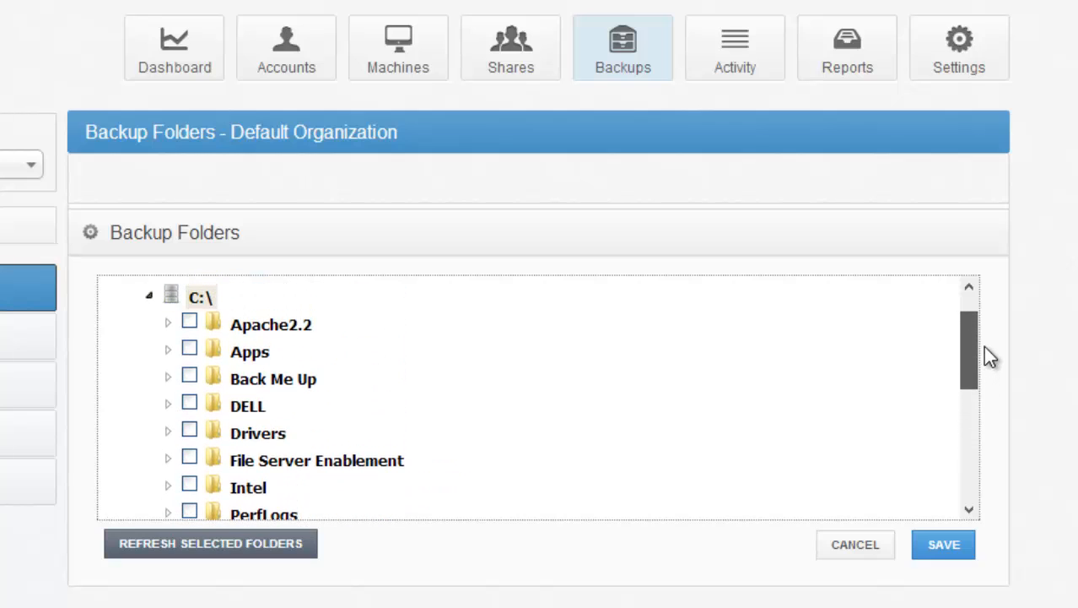
{"action": "left_click", "coordinate": [189, 404]}
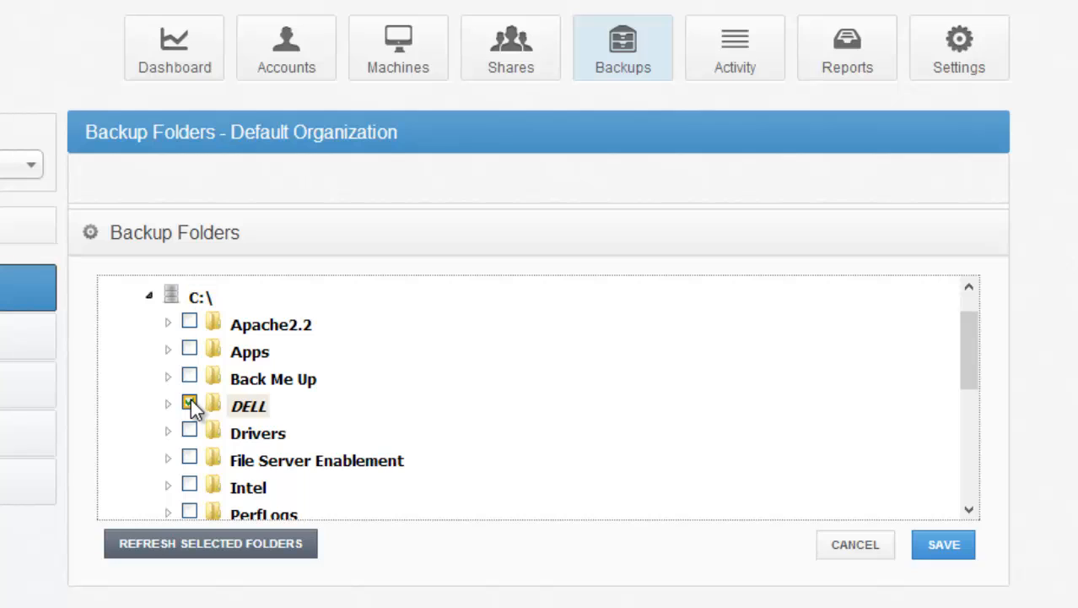